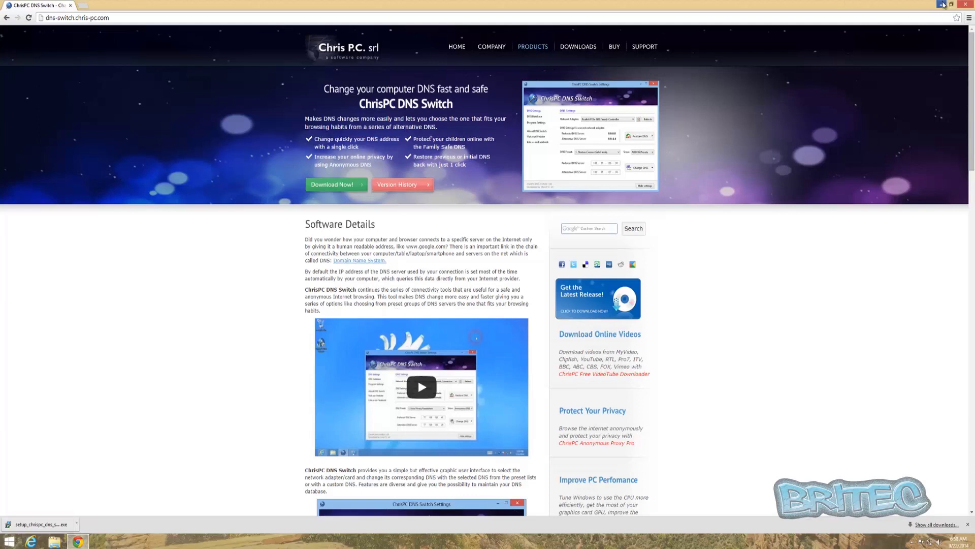
Minimize Chrome to show the desktop with the downloaded ChrisPC DNS Switch installer.
{"action": "left_click", "coordinate": [942, 5]}
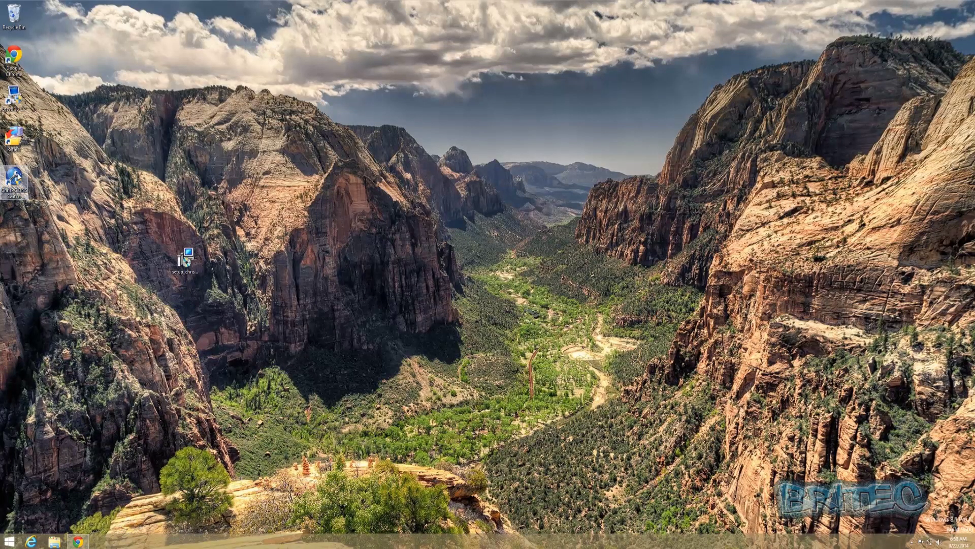
Launch ChrisPC DNS Switch and keep the Ethernet adapter's IPv4 DNS on obtain automatically.
{"action": "double_click", "coordinate": [14, 177]}
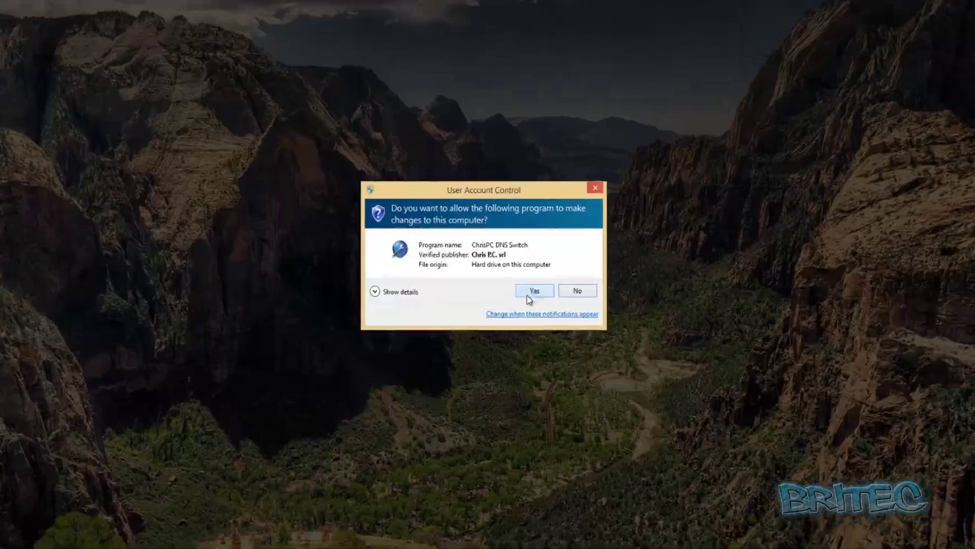
{"action": "left_click", "coordinate": [538, 287]}
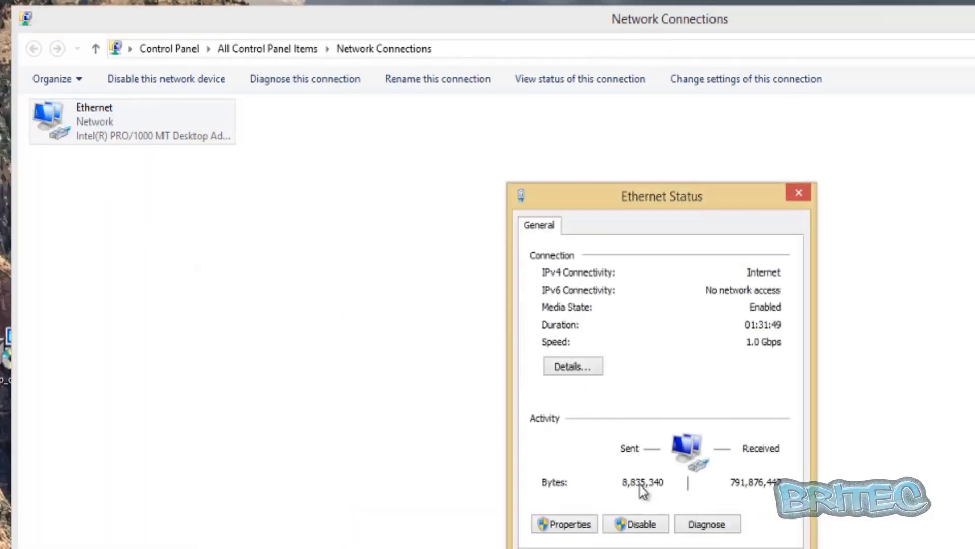
{"action": "left_click", "coordinate": [546, 501]}
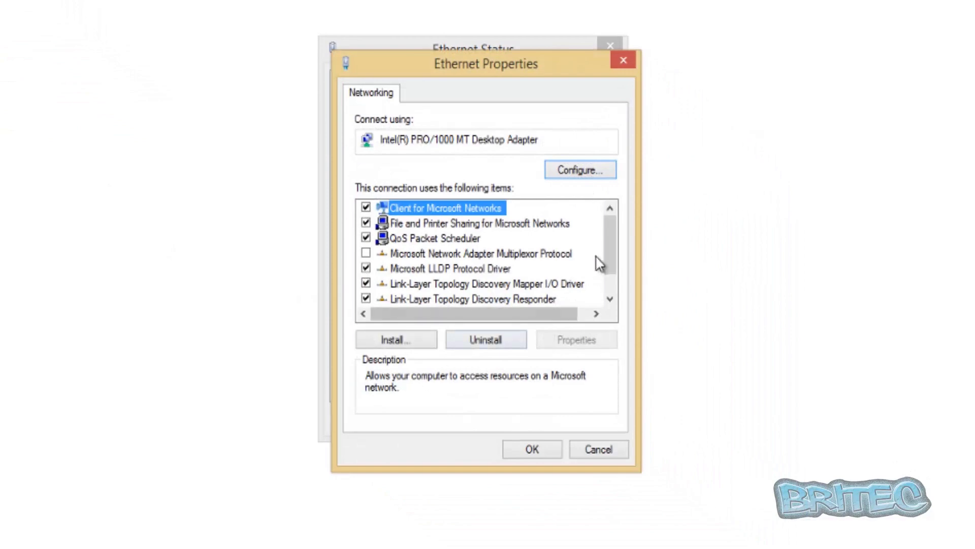
{"action": "scroll", "coordinate": [612, 233], "scroll_direction": "down", "scroll_amount": 1}
{"action": "double_click", "coordinate": [438, 298]}
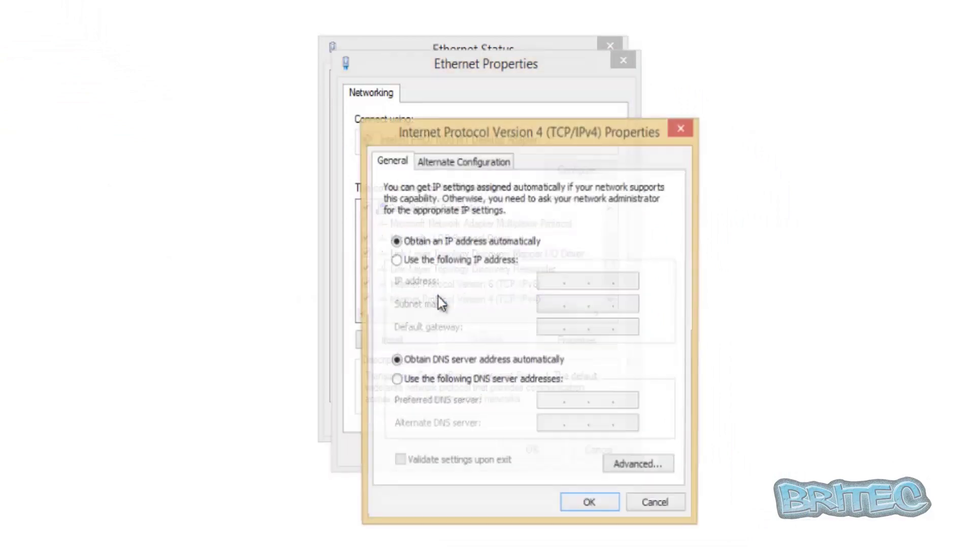
{"action": "left_click", "coordinate": [396, 381]}
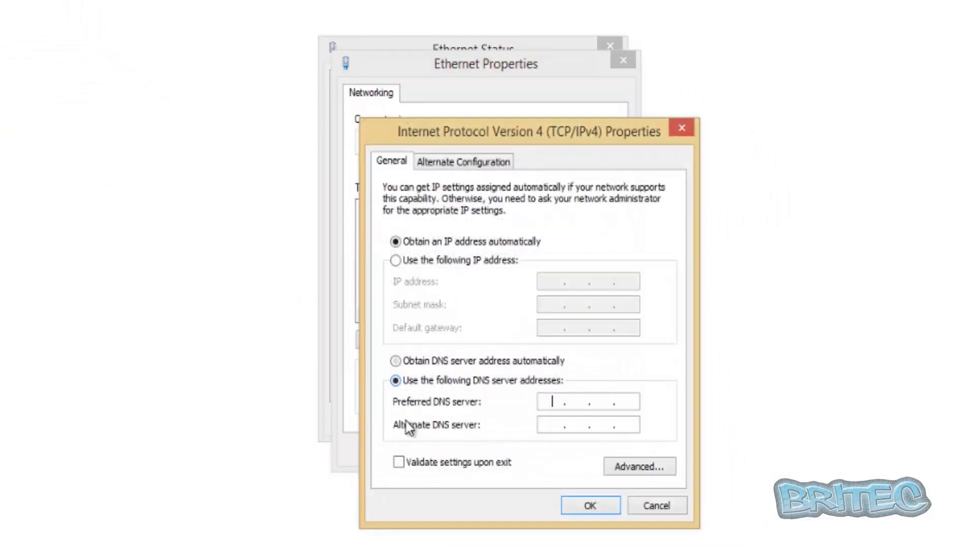
{"action": "left_click", "coordinate": [404, 362]}
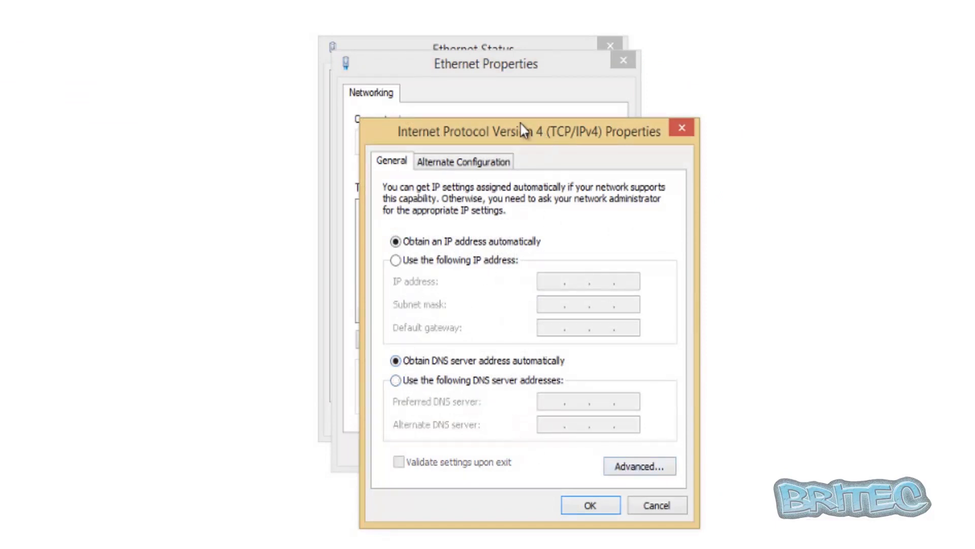
{"action": "left_click_drag", "start_coordinate": [520, 124], "coordinate": [460, 73]}
{"action": "left_click", "coordinate": [531, 456]}
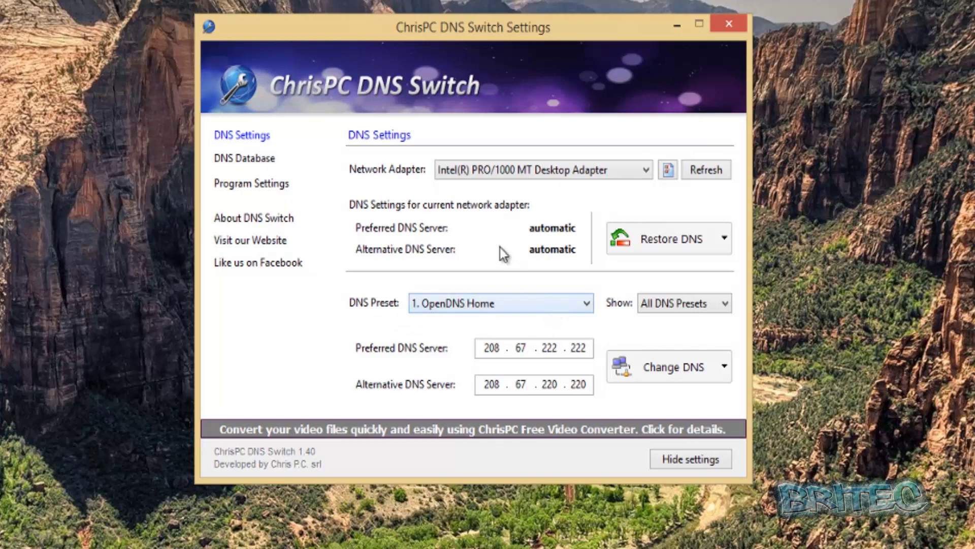
Keep the Intel PRO/1000 MT Desktop Adapter selected and refresh its DNS readout, showing automatic.
{"action": "left_click", "coordinate": [642, 170]}
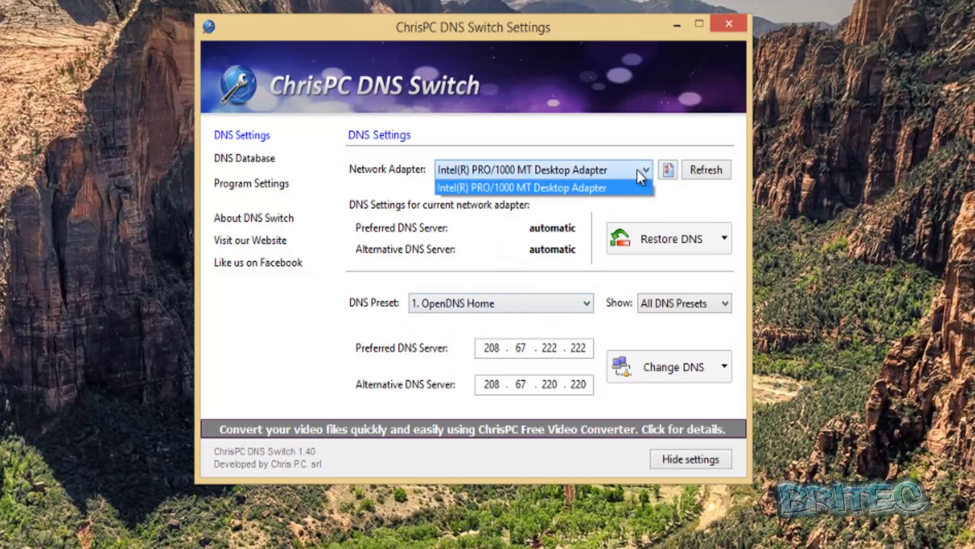
{"action": "left_click", "coordinate": [636, 171]}
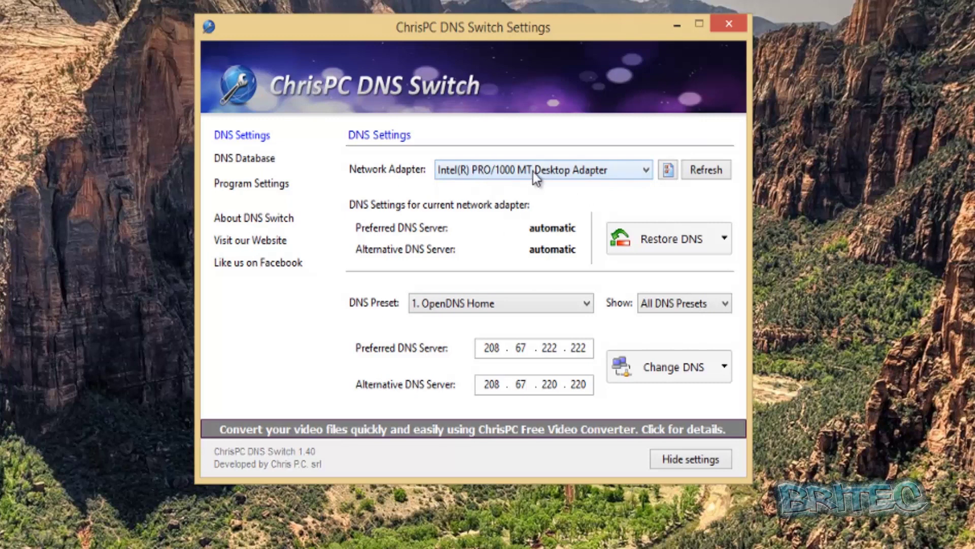
{"action": "left_click", "coordinate": [647, 173]}
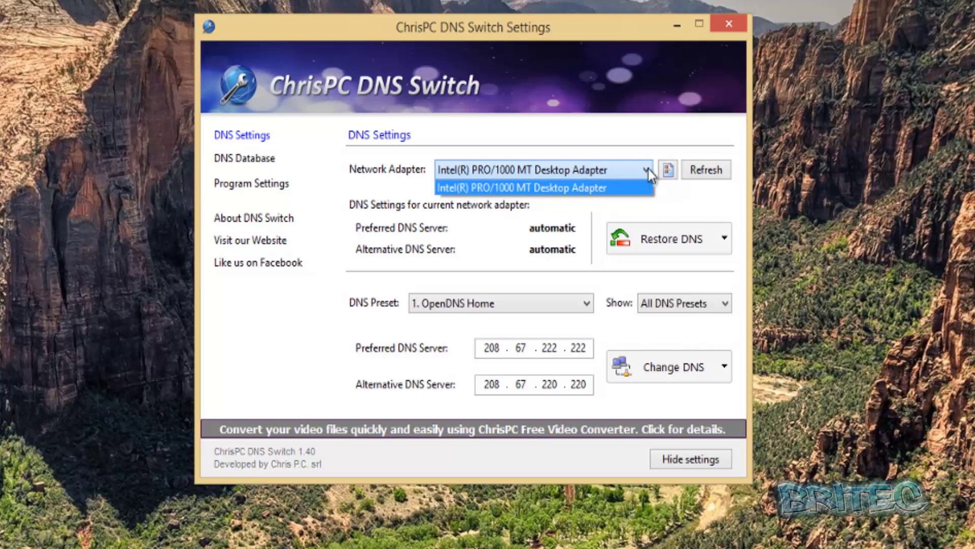
{"action": "left_click", "coordinate": [647, 170]}
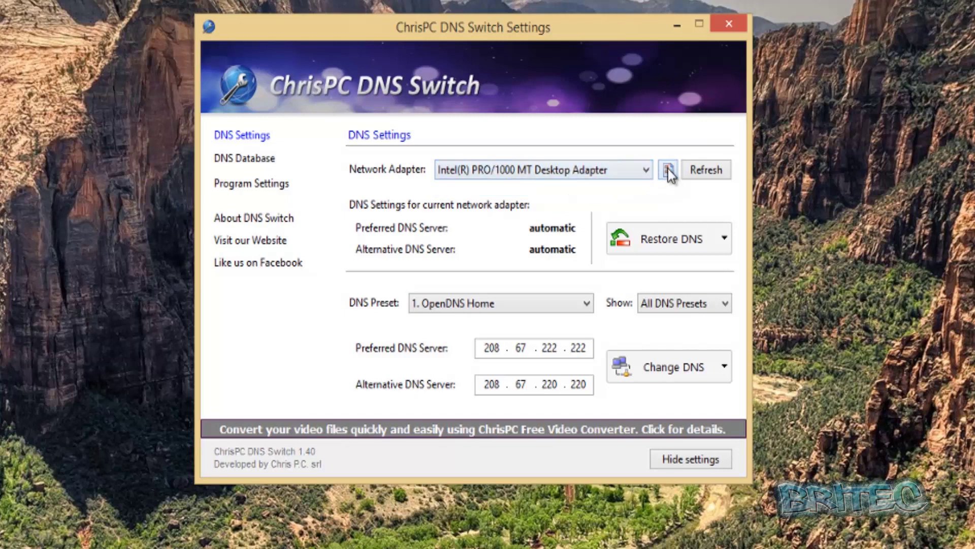
{"action": "left_click", "coordinate": [711, 173]}
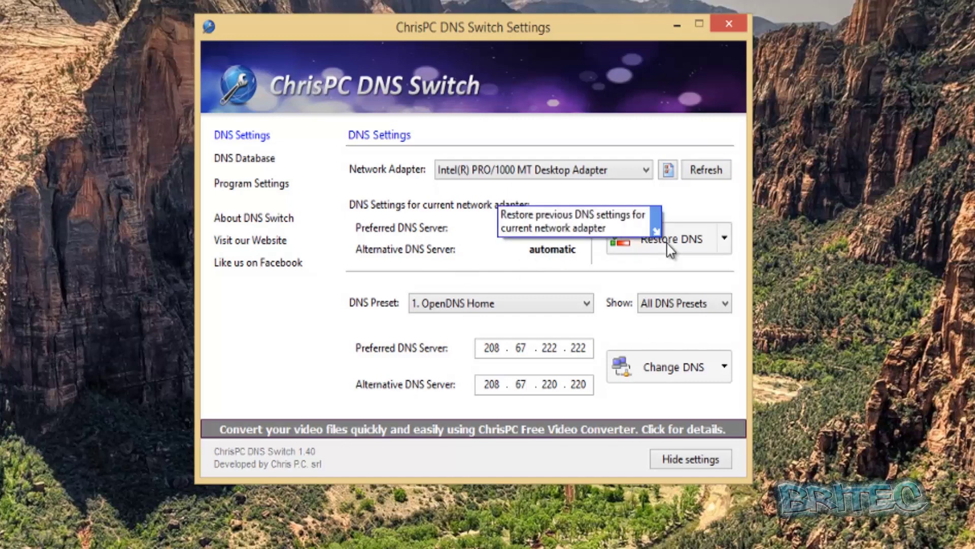
{"action": "left_click", "coordinate": [727, 239]}
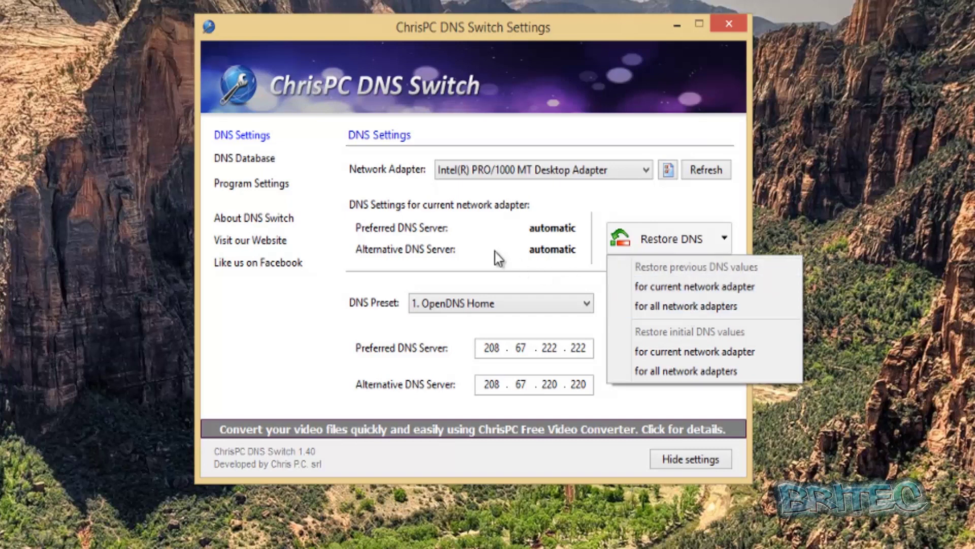
{"action": "left_click", "coordinate": [539, 249]}
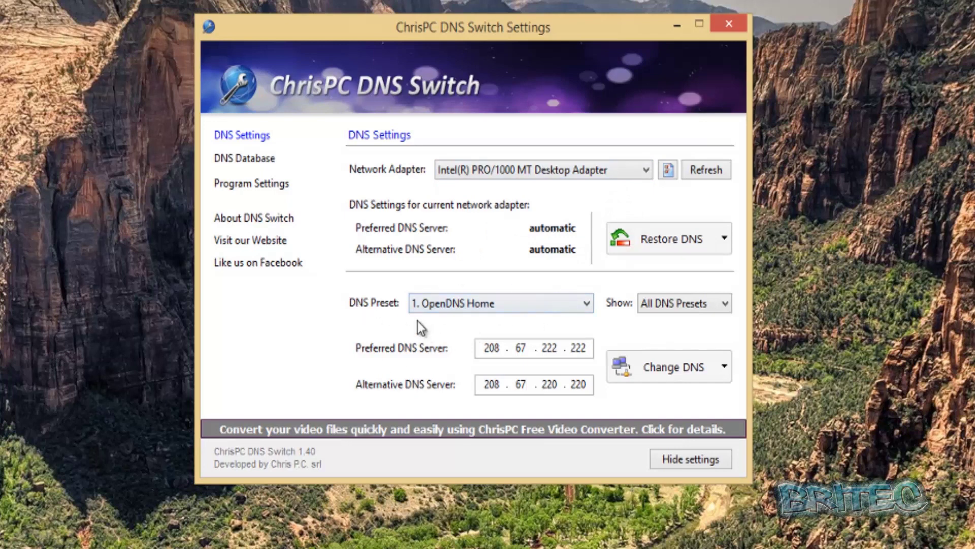
{"action": "left_click", "coordinate": [561, 301]}
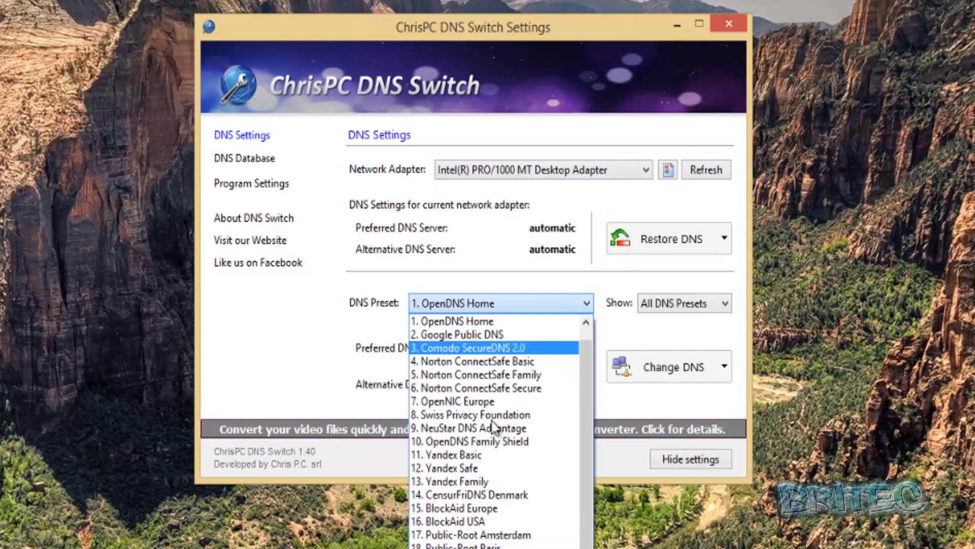
{"action": "scroll", "coordinate": [492, 422], "scroll_direction": "down", "scroll_amount": 2}
{"action": "scroll", "coordinate": [480, 396], "scroll_direction": "up", "scroll_amount": 2}
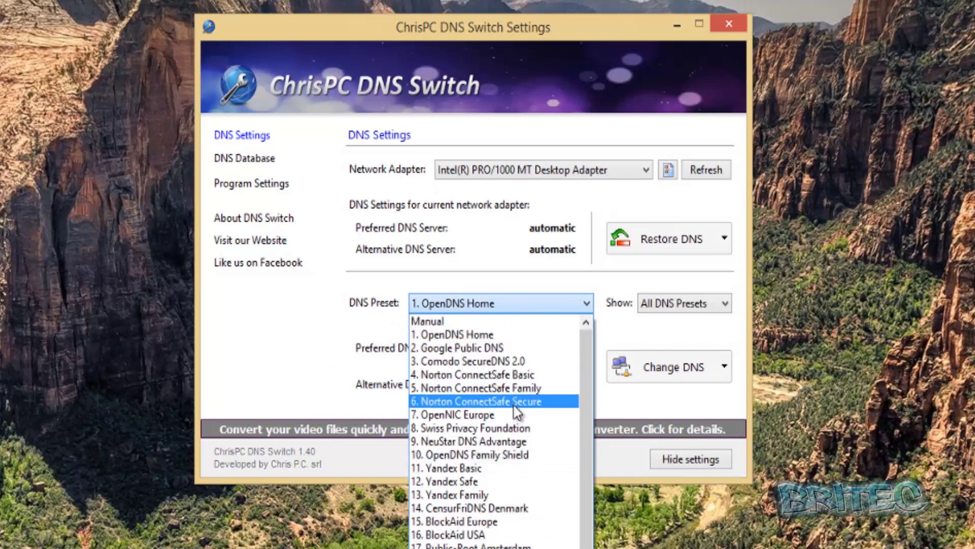
{"action": "scroll", "coordinate": [495, 483], "scroll_direction": "down", "scroll_amount": 2}
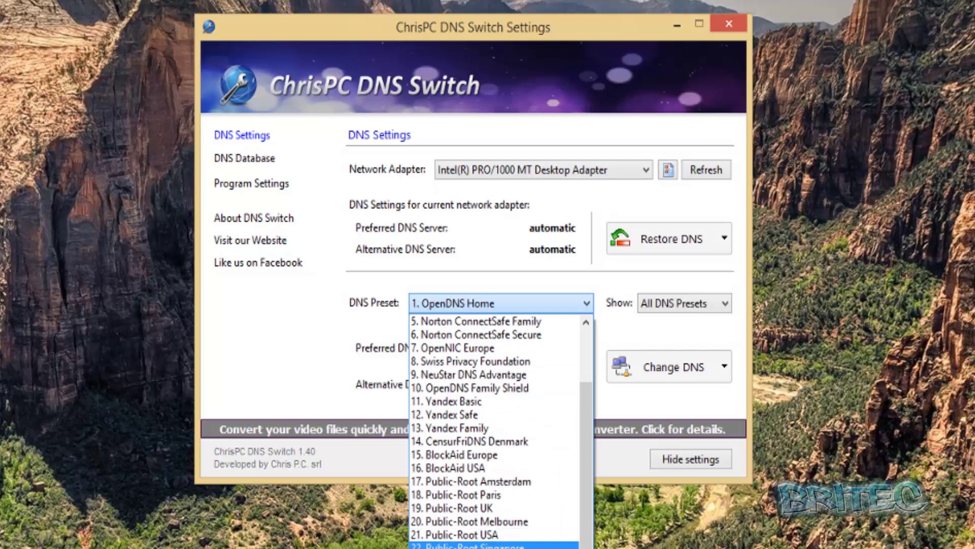
{"action": "left_click", "coordinate": [345, 298]}
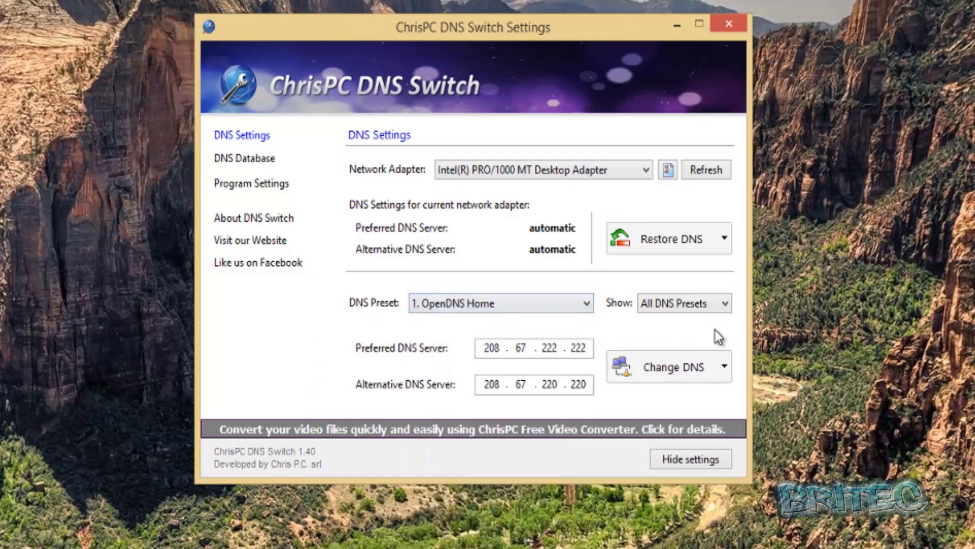
{"action": "left_click", "coordinate": [725, 304]}
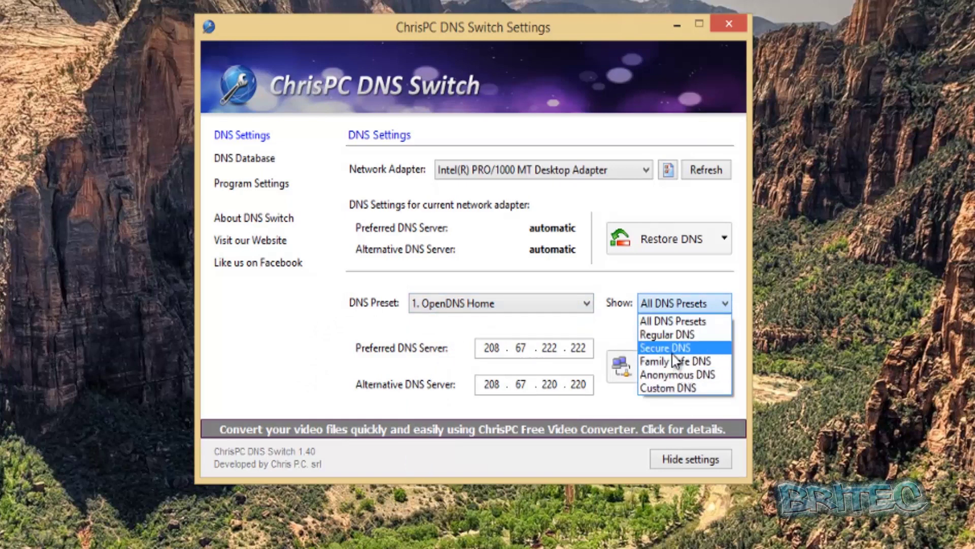
{"action": "left_click", "coordinate": [670, 389]}
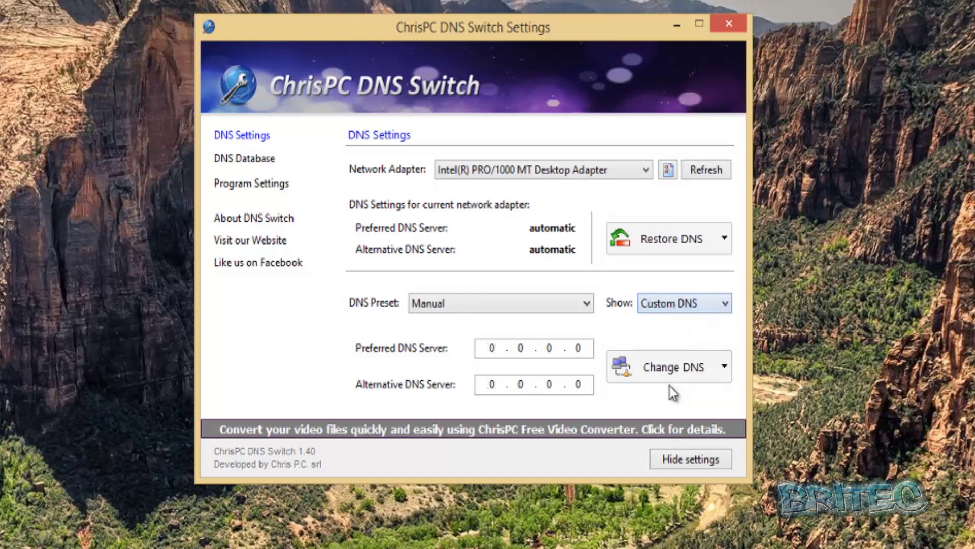
{"action": "left_click", "coordinate": [725, 303]}
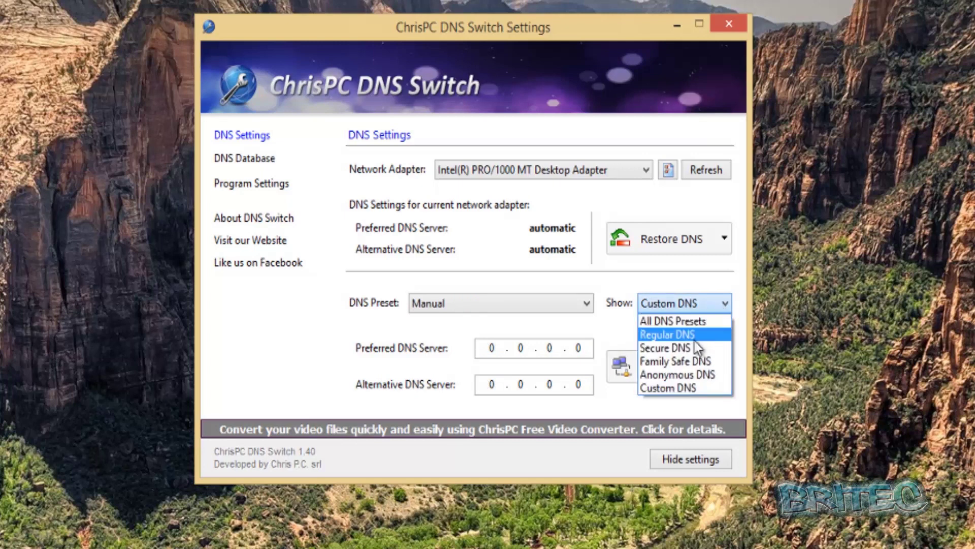
{"action": "left_click", "coordinate": [694, 324]}
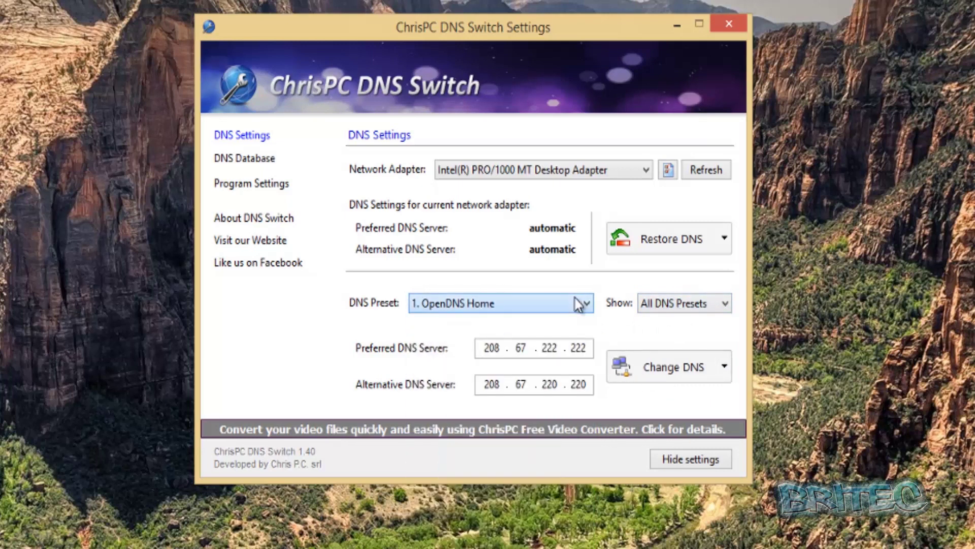
Apply the OpenDNS Home preset (208.67.222.222, 208.67.220.220) to the Intel adapter, confirming the change.
{"action": "left_click", "coordinate": [678, 374]}
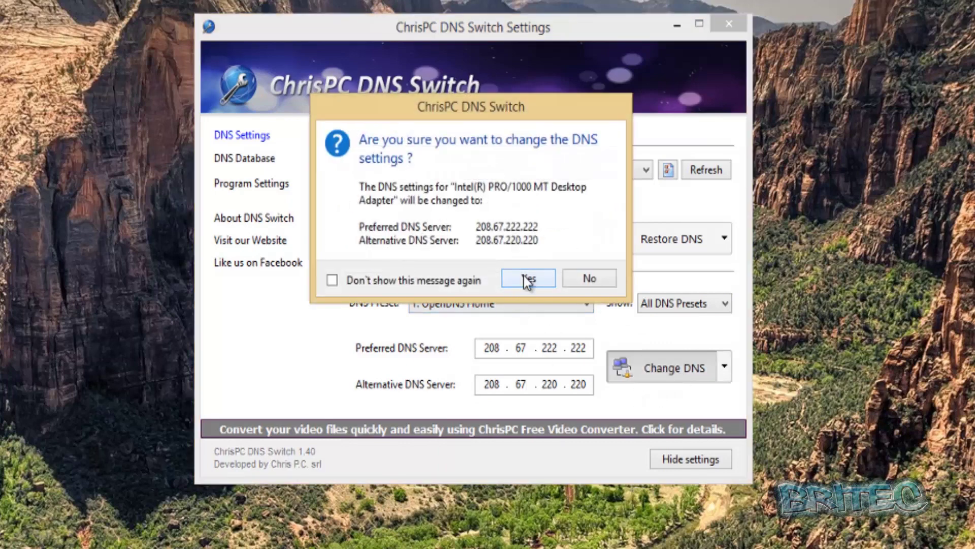
{"action": "left_click", "coordinate": [529, 279]}
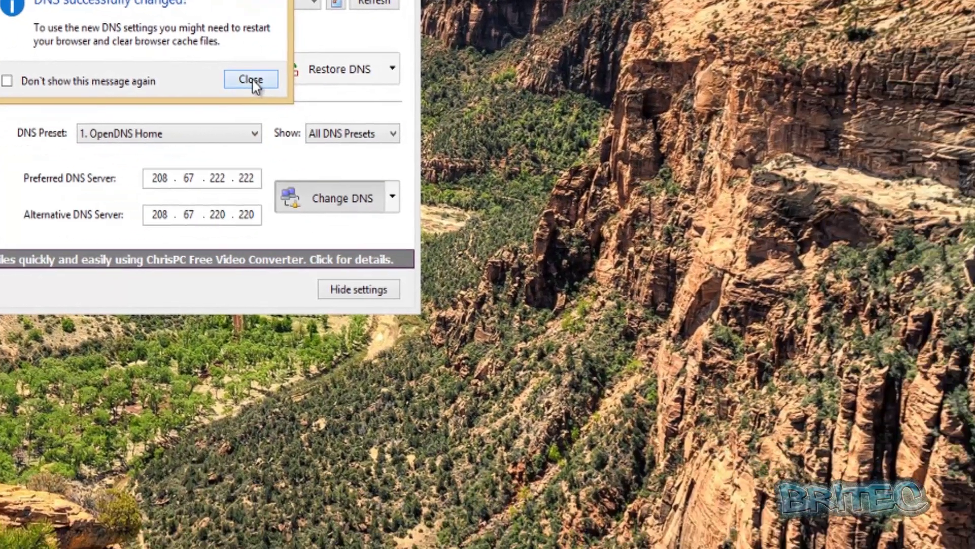
{"action": "left_click", "coordinate": [528, 221]}
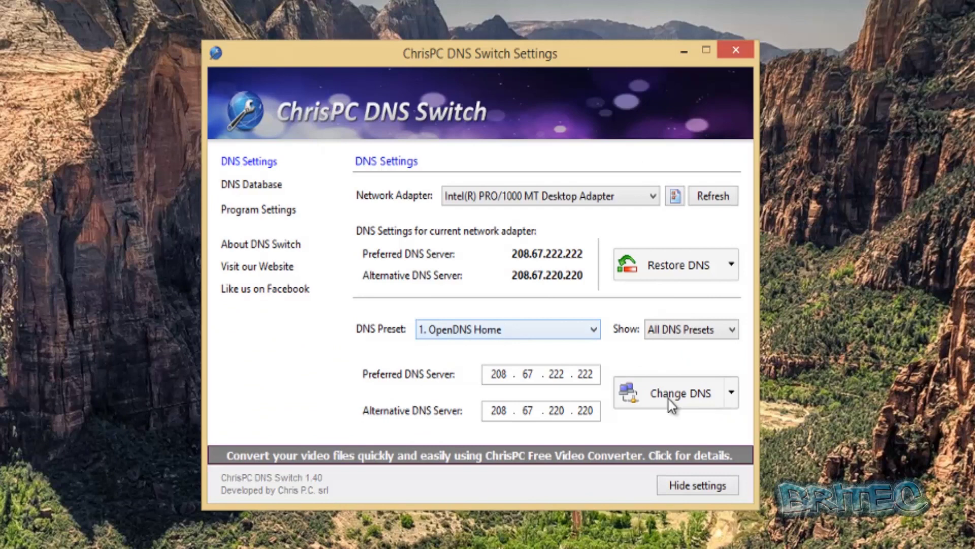
{"action": "left_click", "coordinate": [676, 196]}
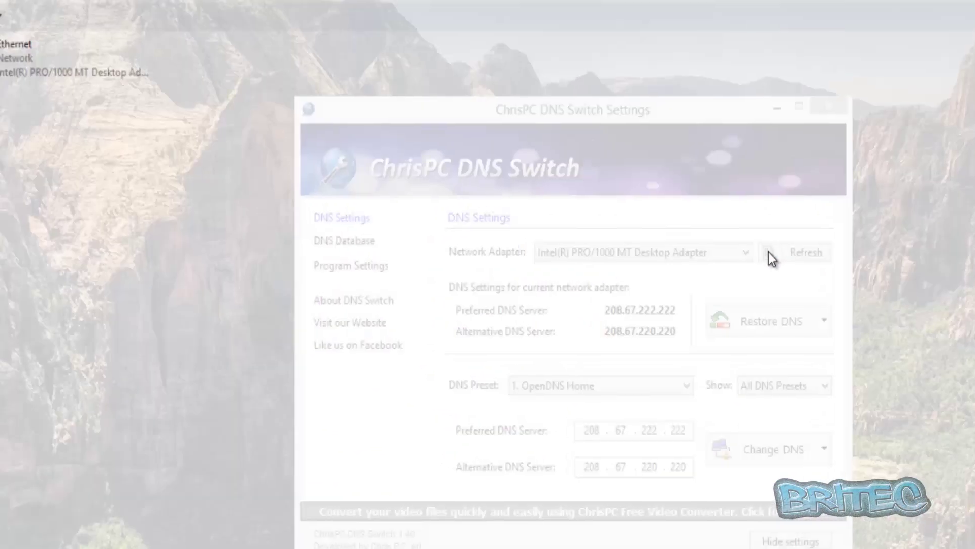
{"action": "double_click", "coordinate": [59, 76]}
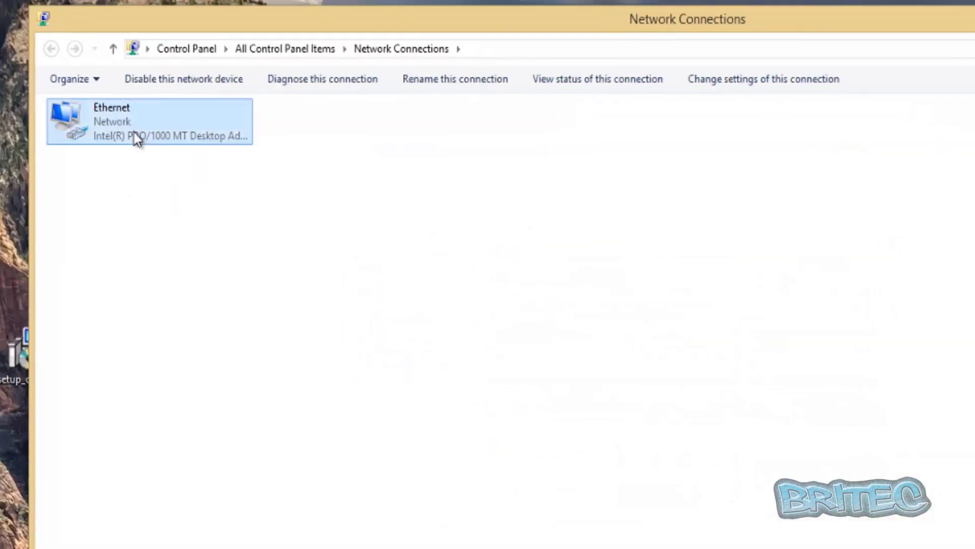
{"action": "left_click", "coordinate": [444, 428]}
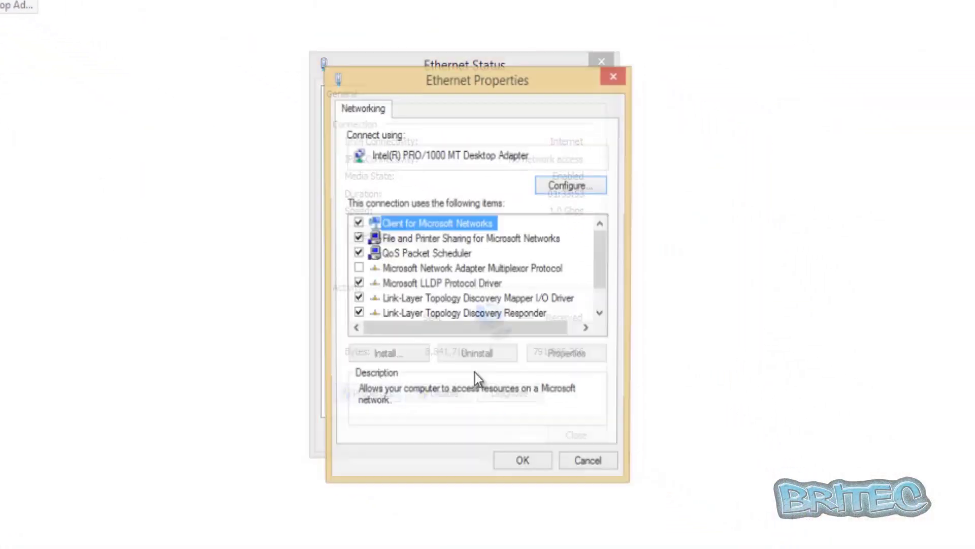
{"action": "scroll", "coordinate": [607, 301], "scroll_direction": "down", "scroll_amount": 1}
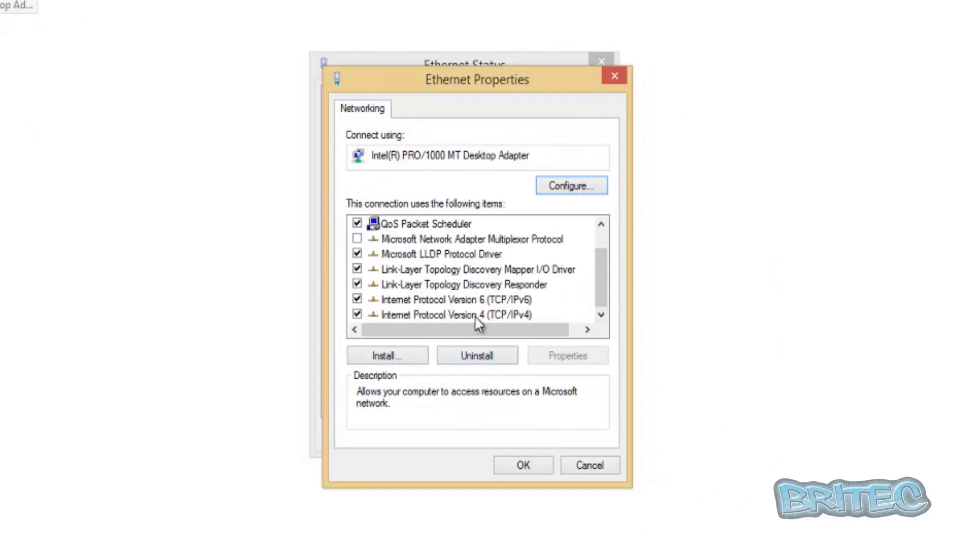
{"action": "double_click", "coordinate": [475, 317]}
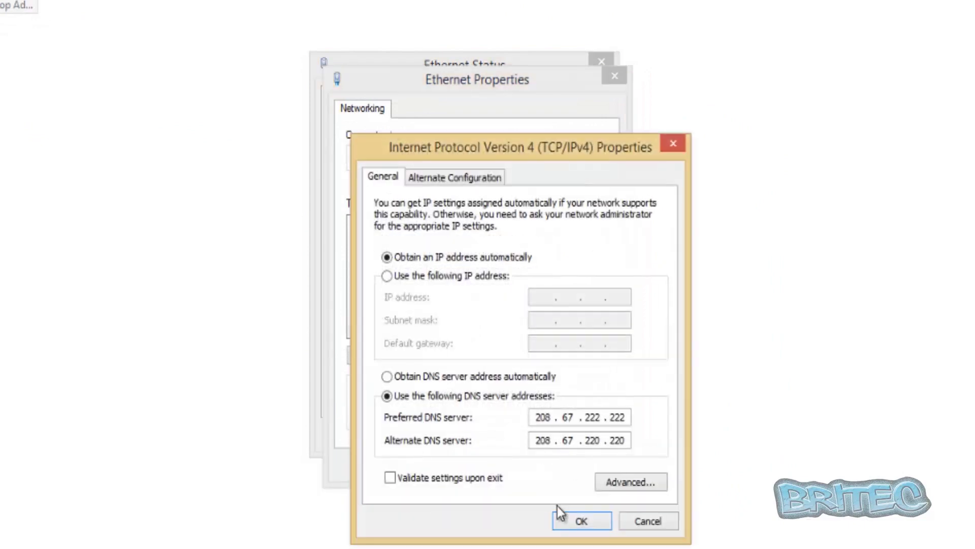
{"action": "left_click", "coordinate": [565, 520]}
{"action": "left_click", "coordinate": [526, 460]}
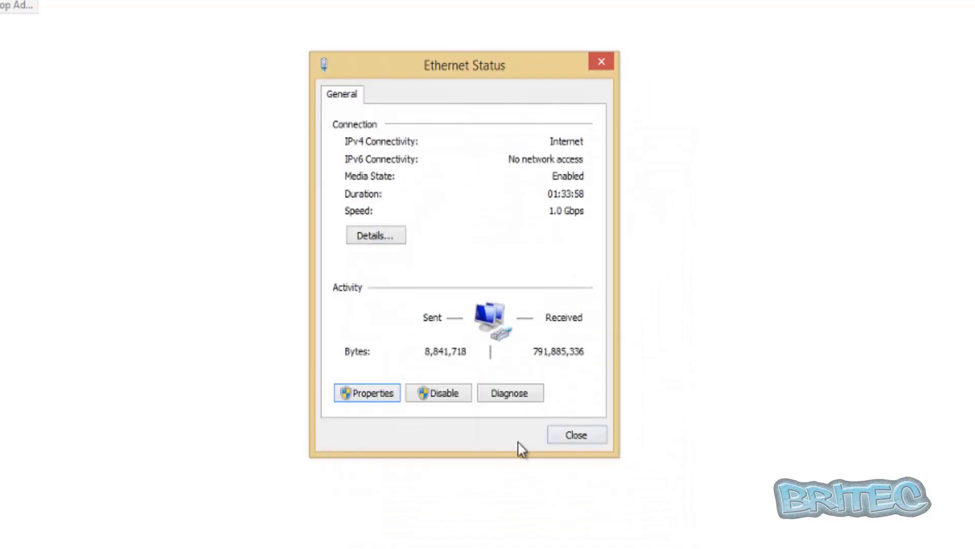
{"action": "left_click", "coordinate": [577, 434]}
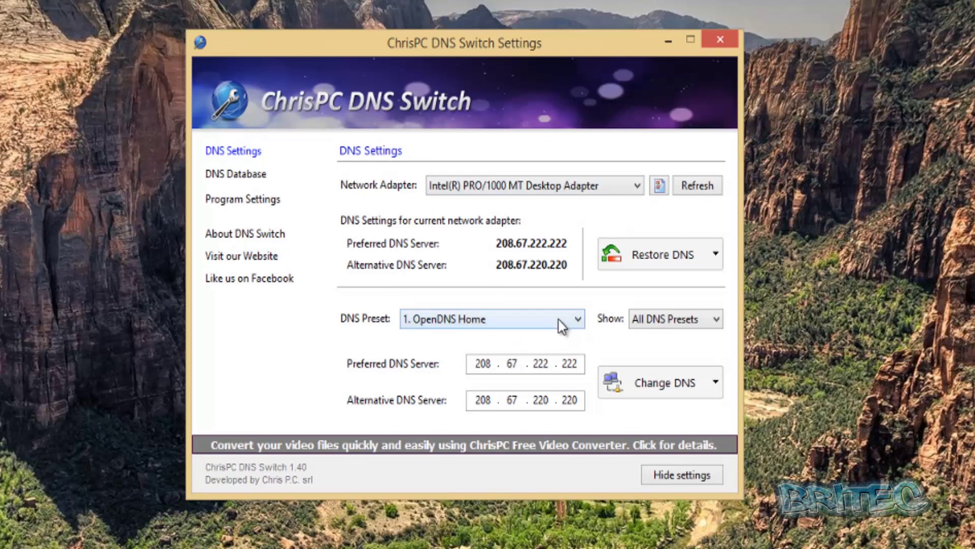
Filter presets to Family Safe DNS and apply Norton ConnectSafe Family (199.85.126.30, 199.85.127.30).
{"action": "left_click", "coordinate": [714, 321]}
{"action": "left_click", "coordinate": [669, 361]}
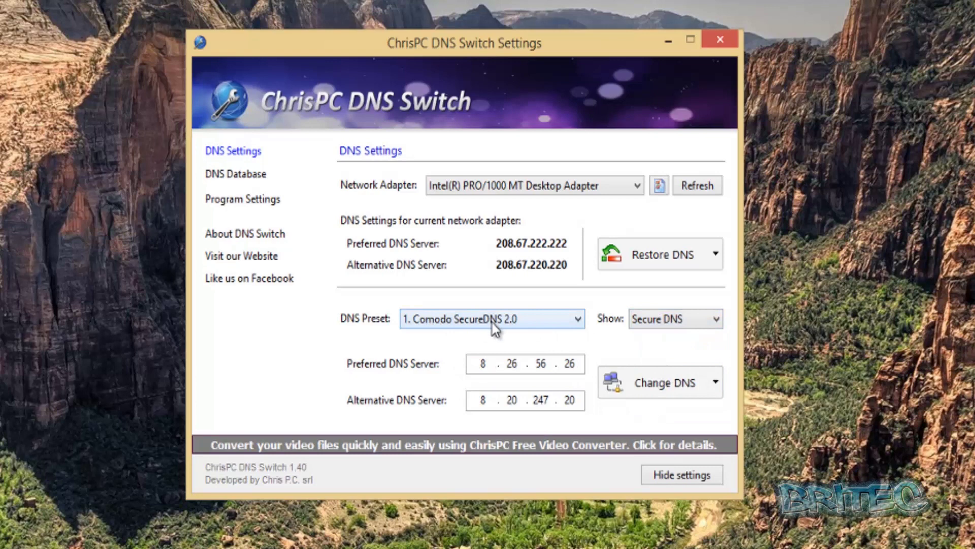
{"action": "left_click", "coordinate": [705, 319]}
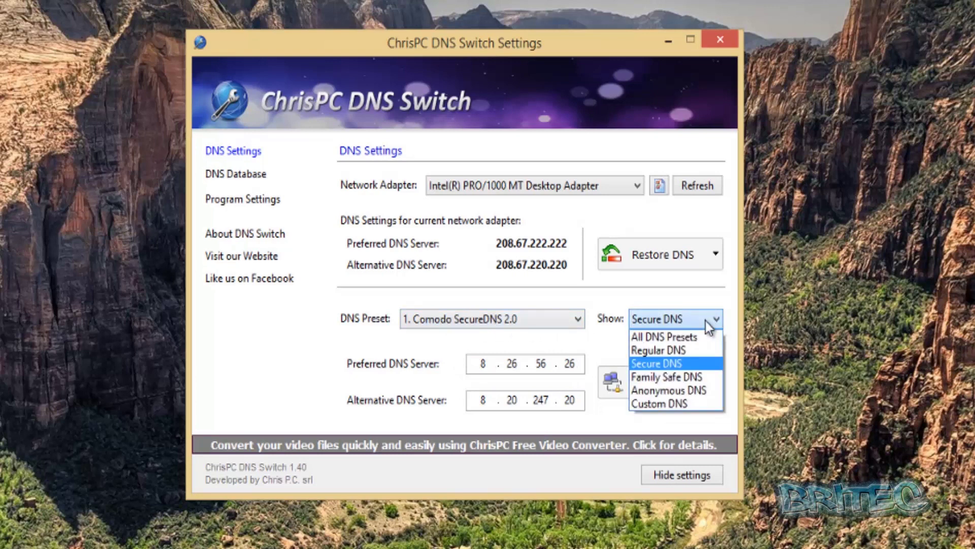
{"action": "left_click", "coordinate": [678, 376]}
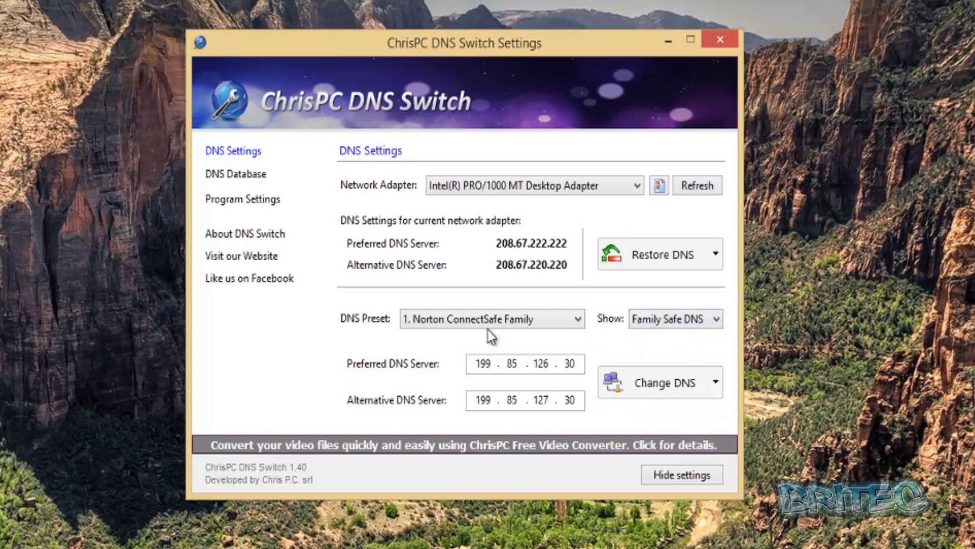
{"action": "left_click", "coordinate": [623, 385]}
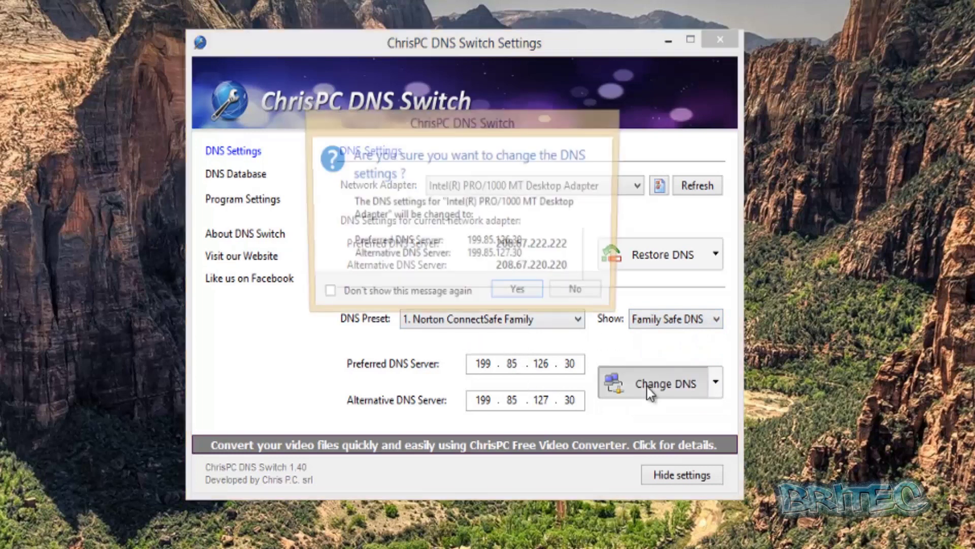
{"action": "left_click", "coordinate": [528, 305]}
{"action": "left_click", "coordinate": [571, 264]}
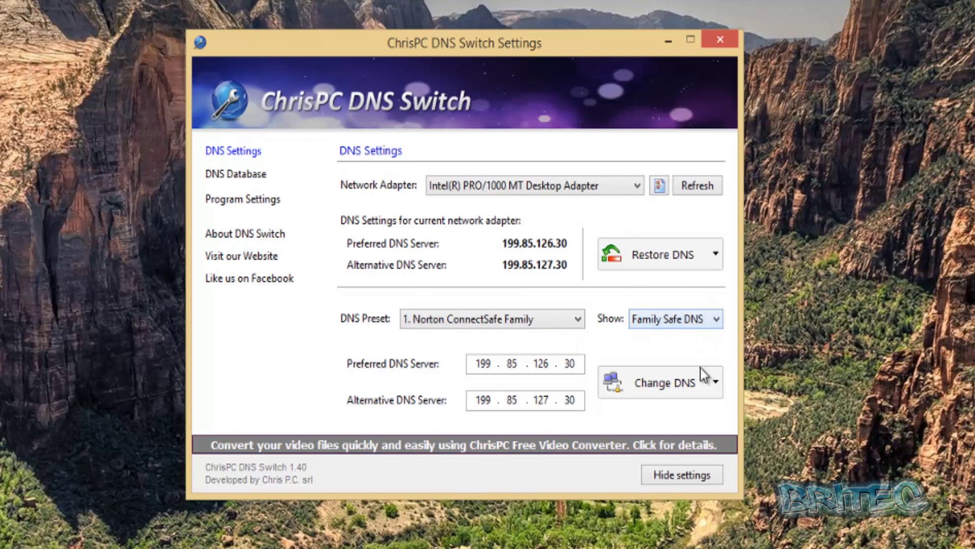
Browse the DNS Database filtered by Secure, Anonymous, then Custom DNS, and open Program Settings.
{"action": "left_click", "coordinate": [239, 177]}
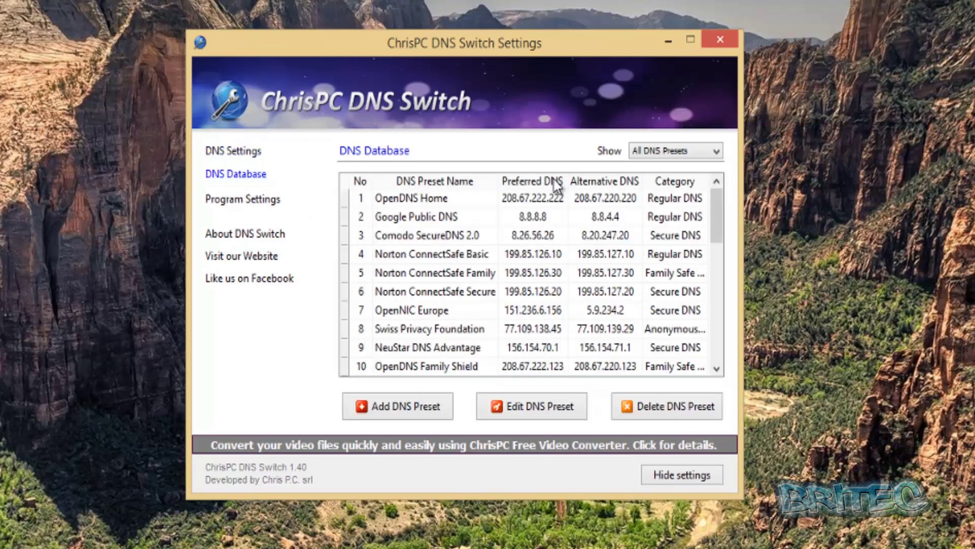
{"action": "mouse_move", "coordinate": [720, 203]}
{"action": "left_mouse_down"}
{"action": "mouse_move", "coordinate": [729, 337]}
{"action": "mouse_move", "coordinate": [716, 186]}
{"action": "left_mouse_up"}
{"action": "left_click", "coordinate": [714, 153]}
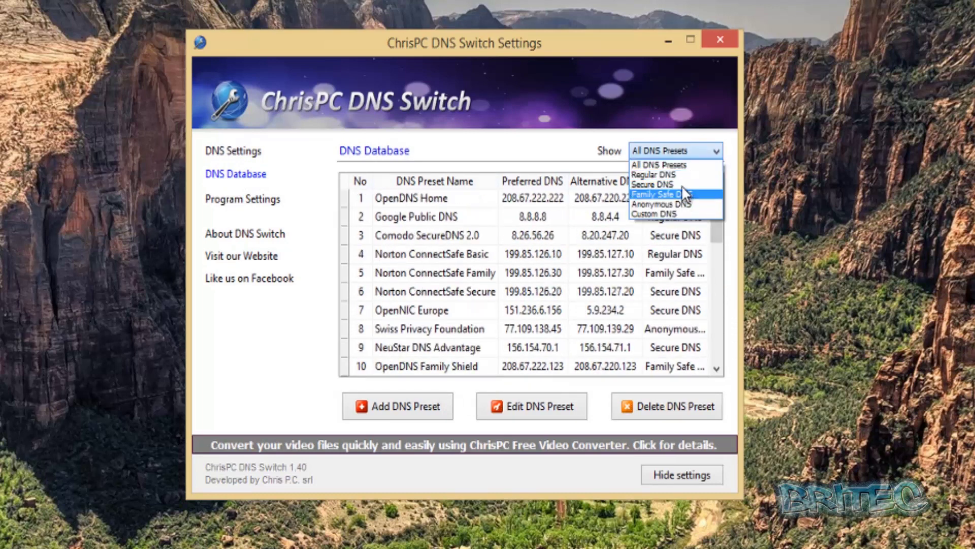
{"action": "left_click", "coordinate": [660, 184]}
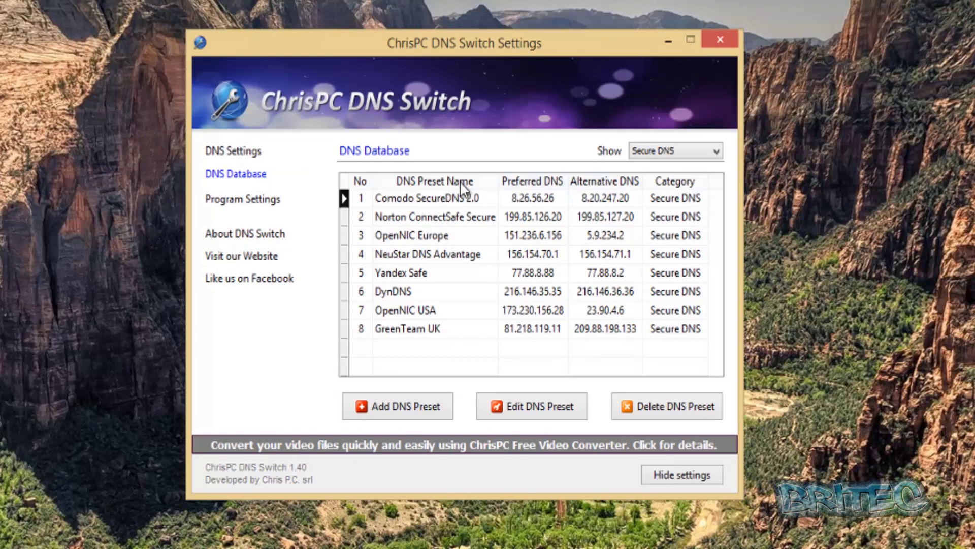
{"action": "left_click", "coordinate": [712, 153]}
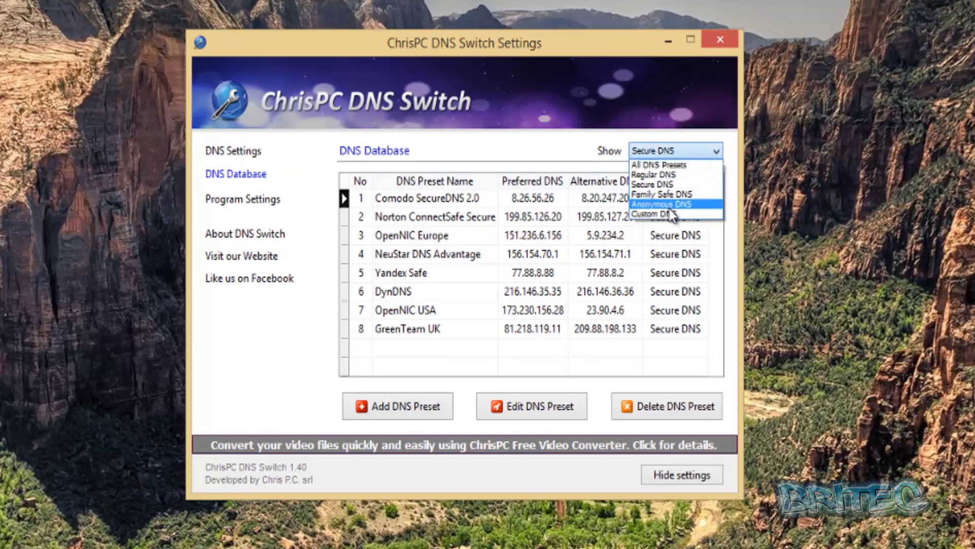
{"action": "left_click", "coordinate": [668, 204]}
{"action": "left_click", "coordinate": [714, 152]}
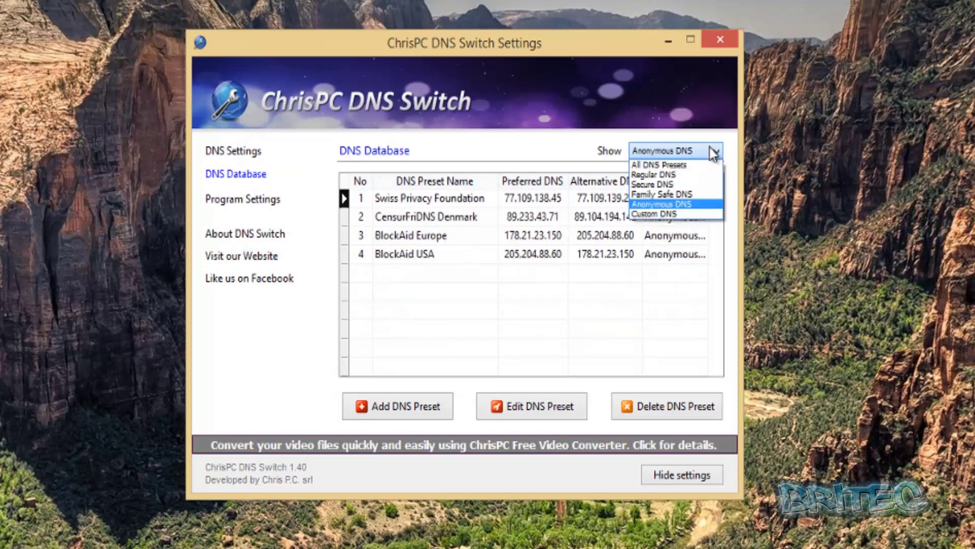
{"action": "left_click", "coordinate": [691, 222]}
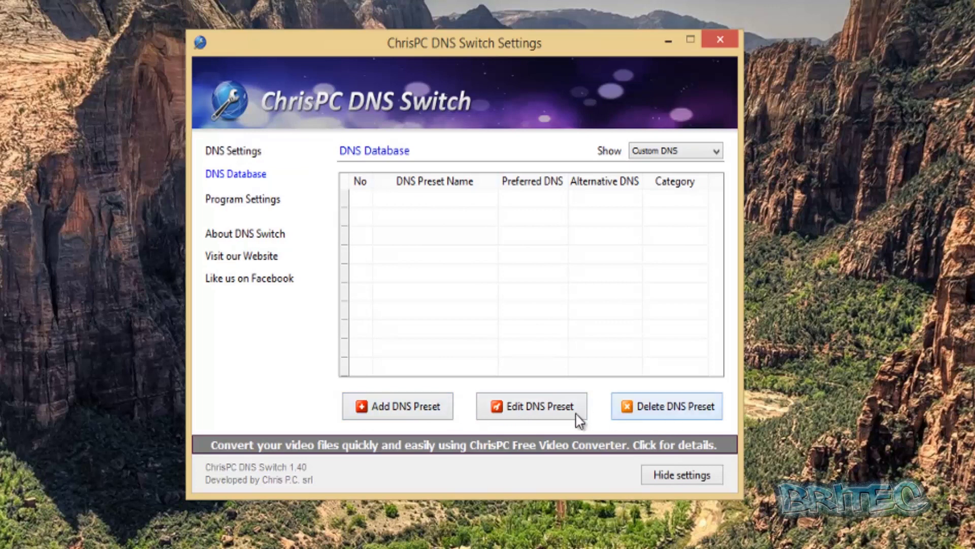
{"action": "left_click", "coordinate": [246, 202]}
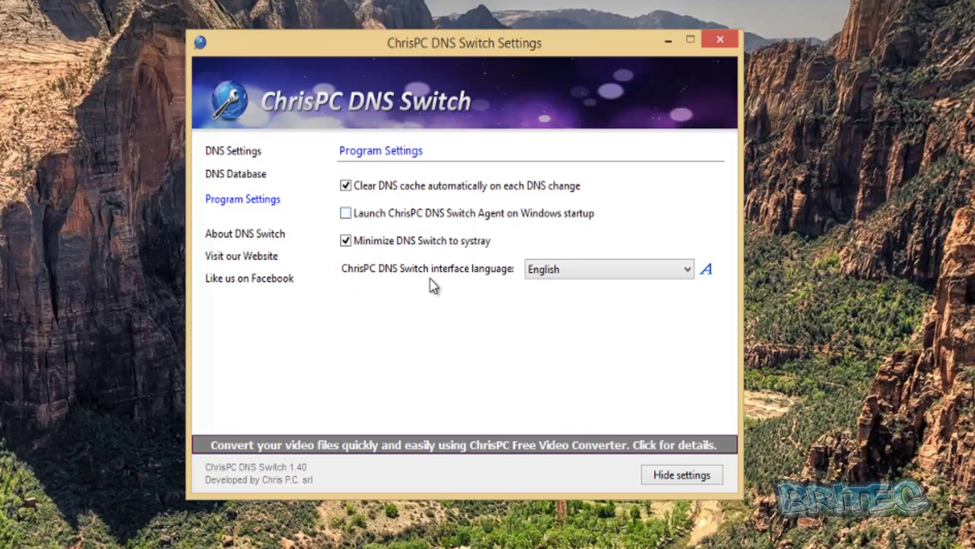
Keep English as the interface language, view About DNS Switch, then return to DNS Settings.
{"action": "left_click", "coordinate": [683, 267]}
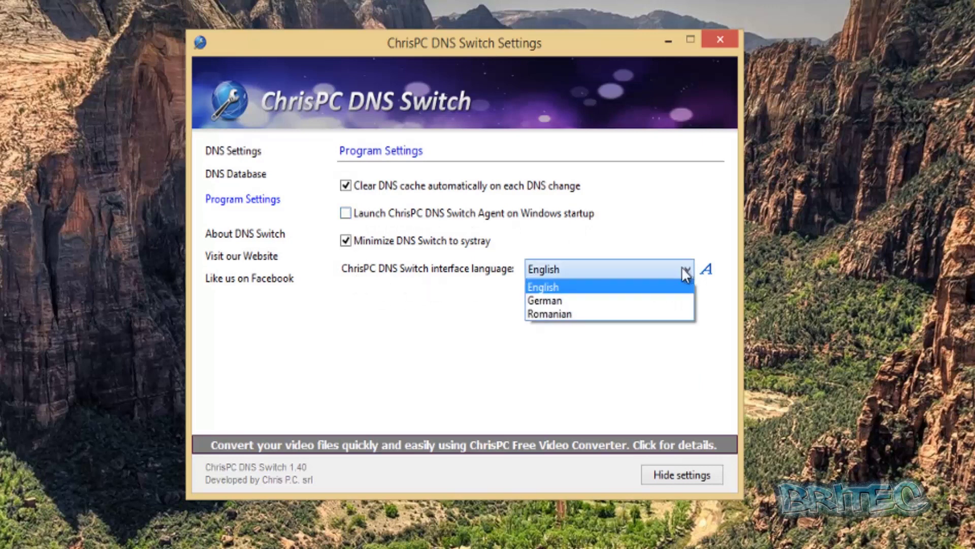
{"action": "left_click", "coordinate": [429, 349]}
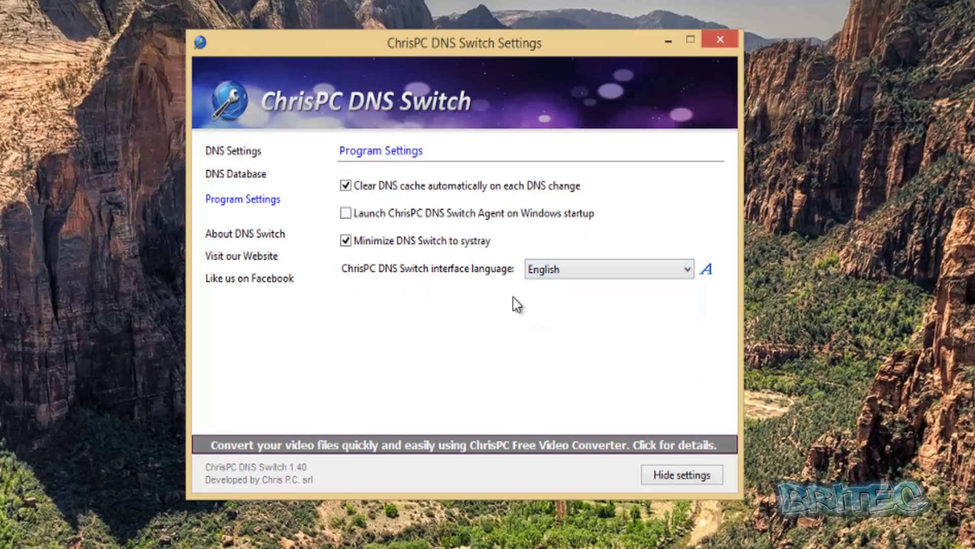
{"action": "left_click", "coordinate": [253, 235]}
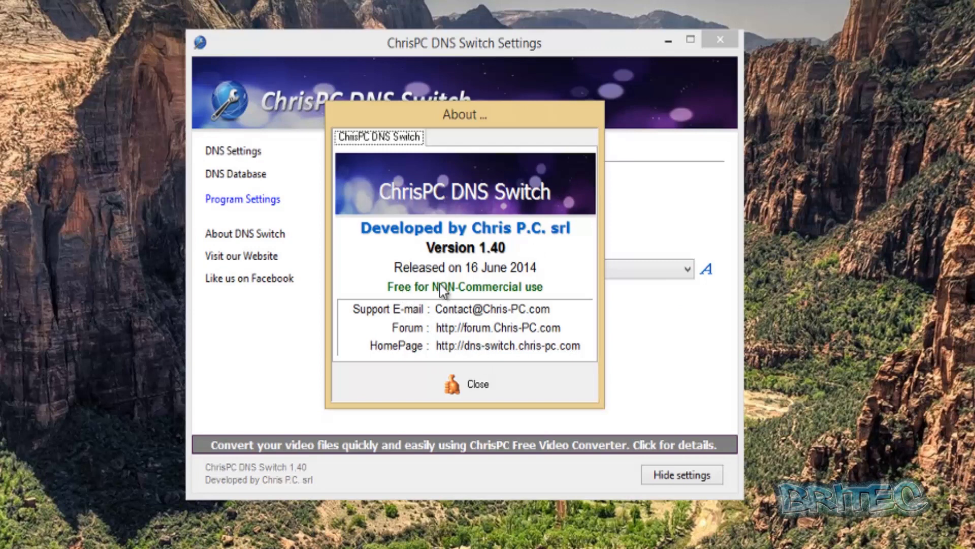
{"action": "left_click", "coordinate": [473, 388]}
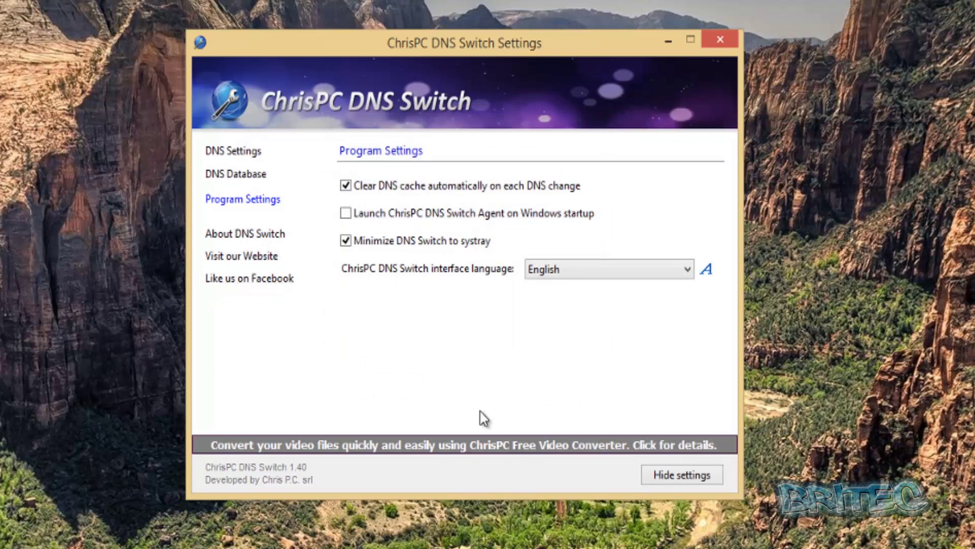
{"action": "left_click", "coordinate": [239, 152]}
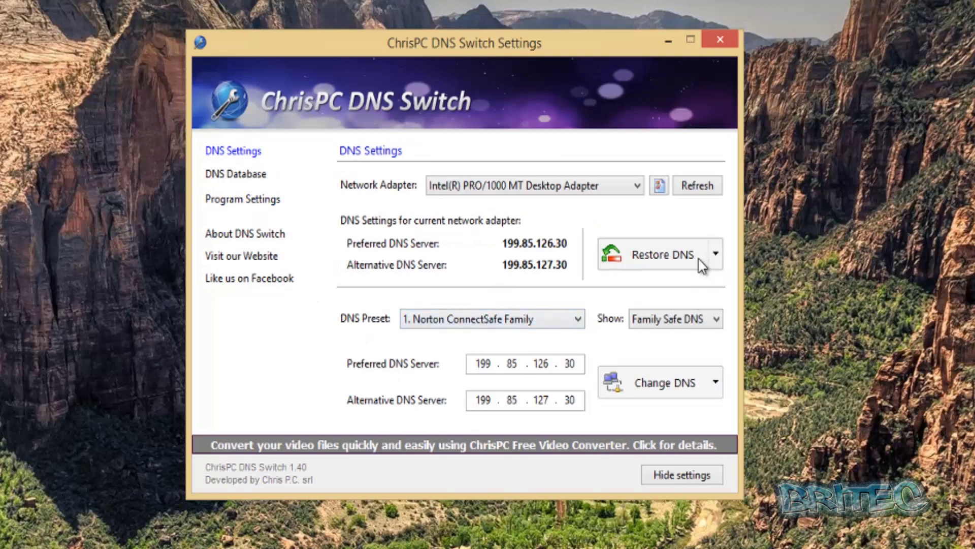
Restore the previous DNS values for all adapters and confirm.
{"action": "left_click", "coordinate": [715, 258]}
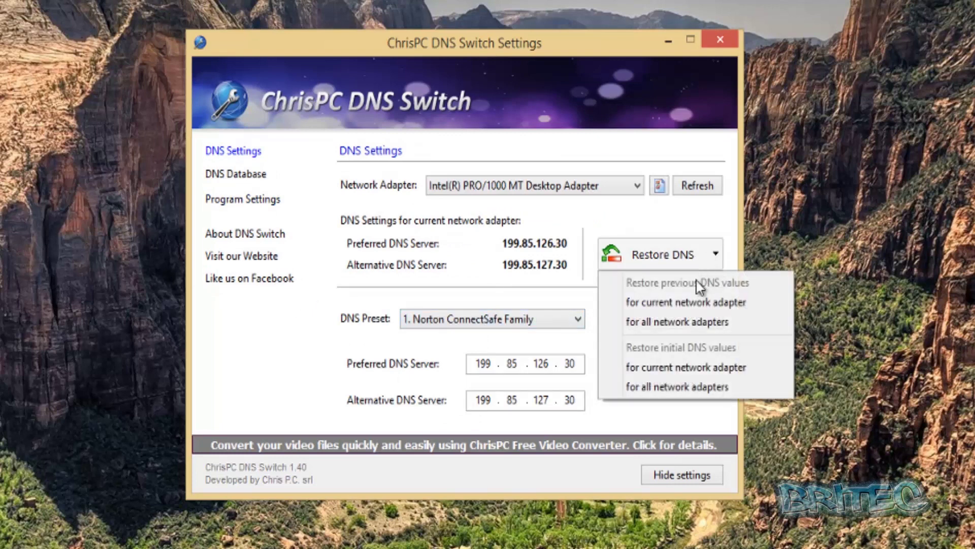
{"action": "left_click", "coordinate": [665, 321]}
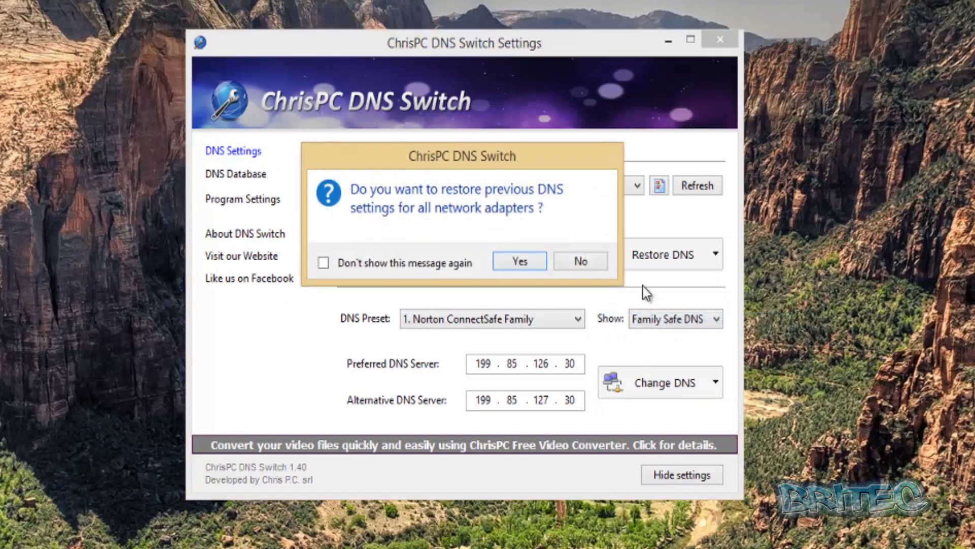
{"action": "left_click", "coordinate": [508, 264]}
{"action": "left_click", "coordinate": [573, 264]}
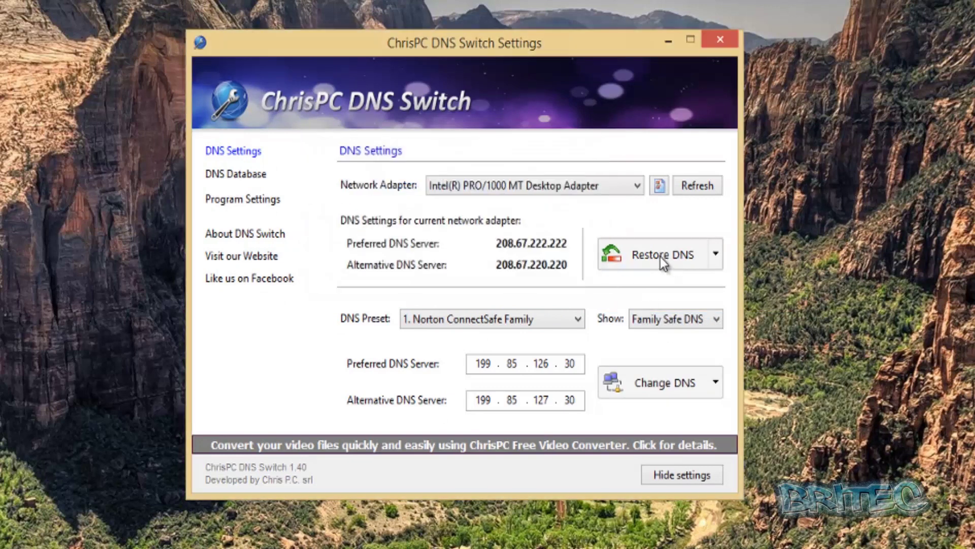
Restore the initial DNS values for all adapters, returning the Intel adapter's DNS to automatic.
{"action": "left_click", "coordinate": [721, 254]}
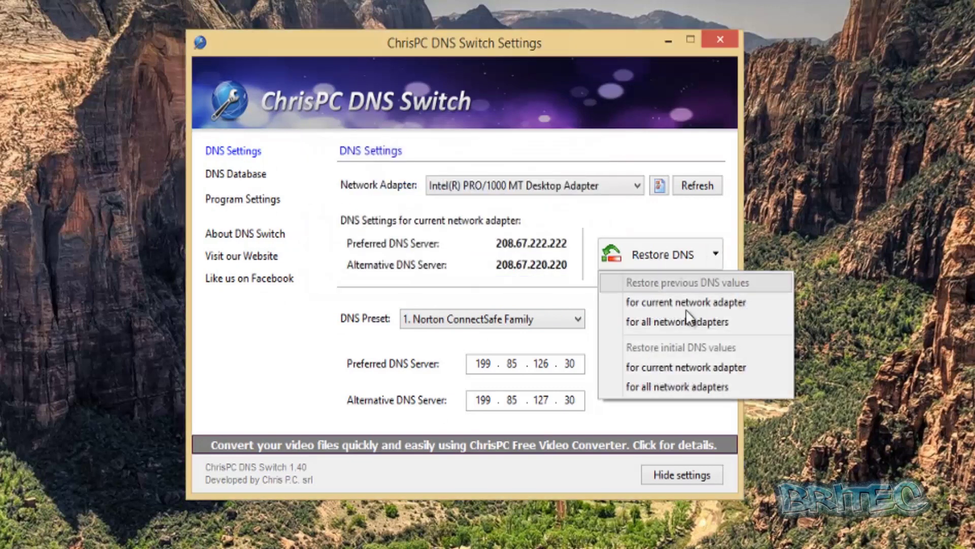
{"action": "left_click", "coordinate": [666, 387]}
{"action": "left_click", "coordinate": [522, 263]}
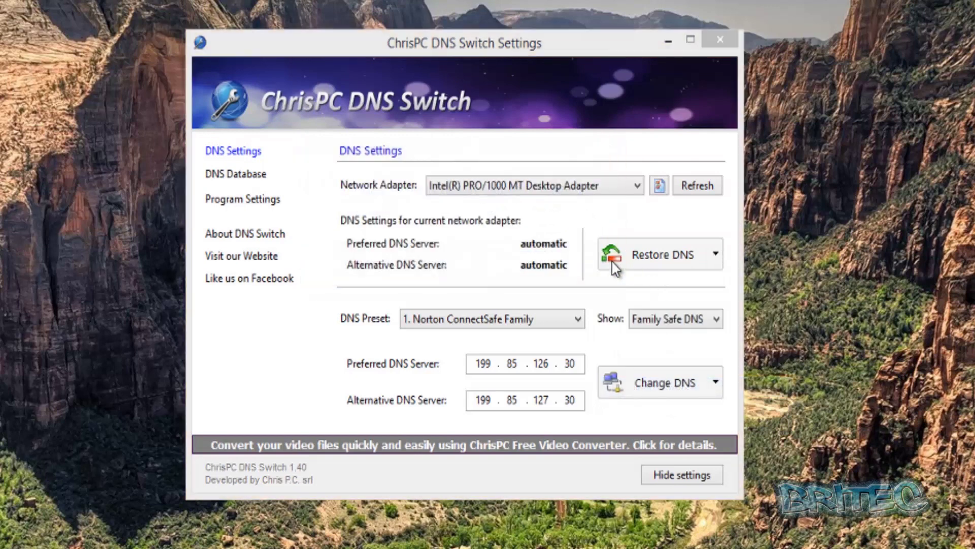
{"action": "left_click", "coordinate": [578, 270]}
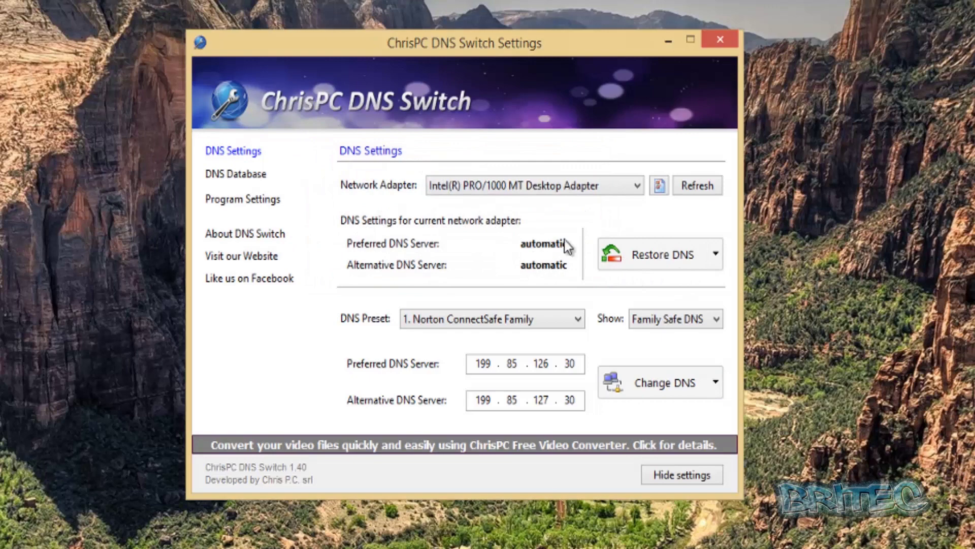
Verify the Ethernet adapter's TCP/IPv4 properties obtain DNS automatically, then close the Ethernet windows.
{"action": "left_click", "coordinate": [663, 184]}
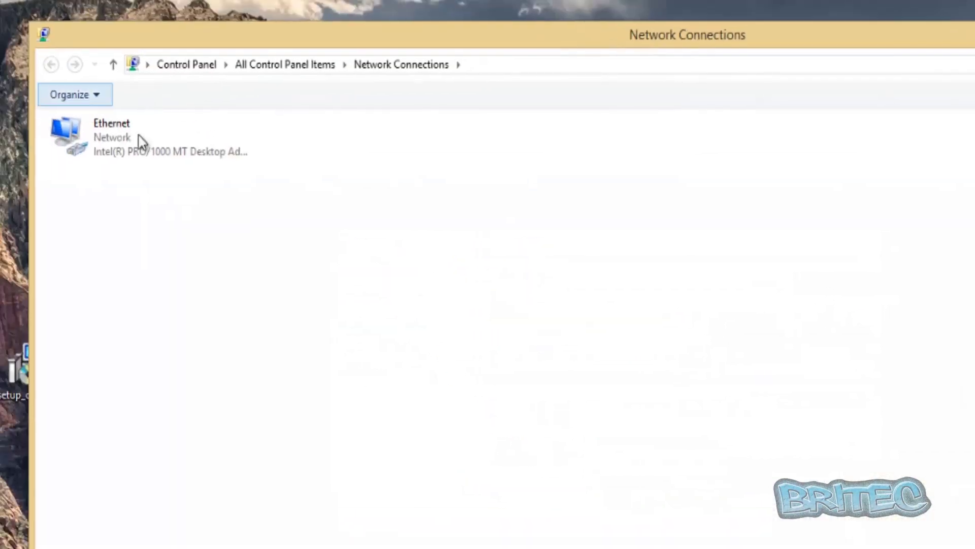
{"action": "double_click", "coordinate": [139, 138]}
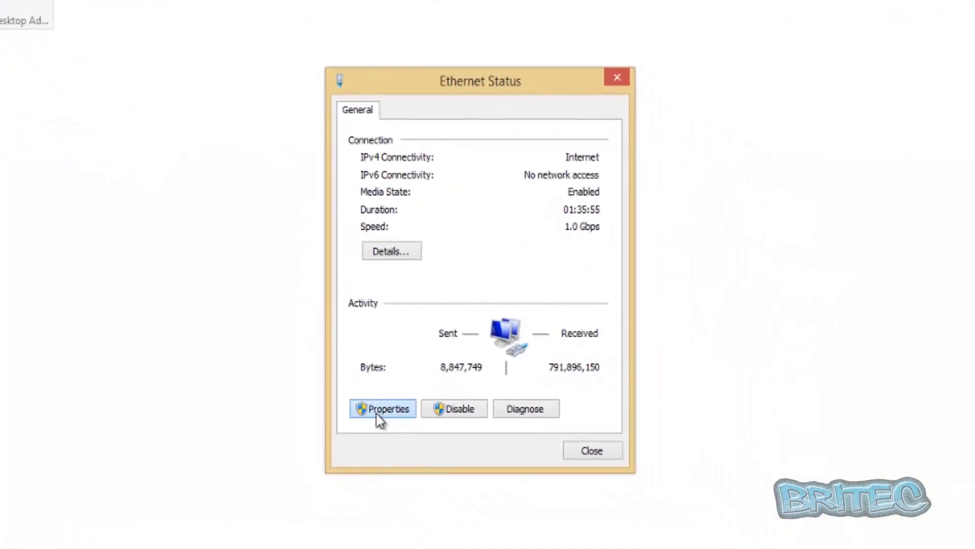
{"action": "left_click", "coordinate": [380, 409]}
{"action": "scroll", "coordinate": [614, 294], "scroll_direction": "down", "scroll_amount": 1}
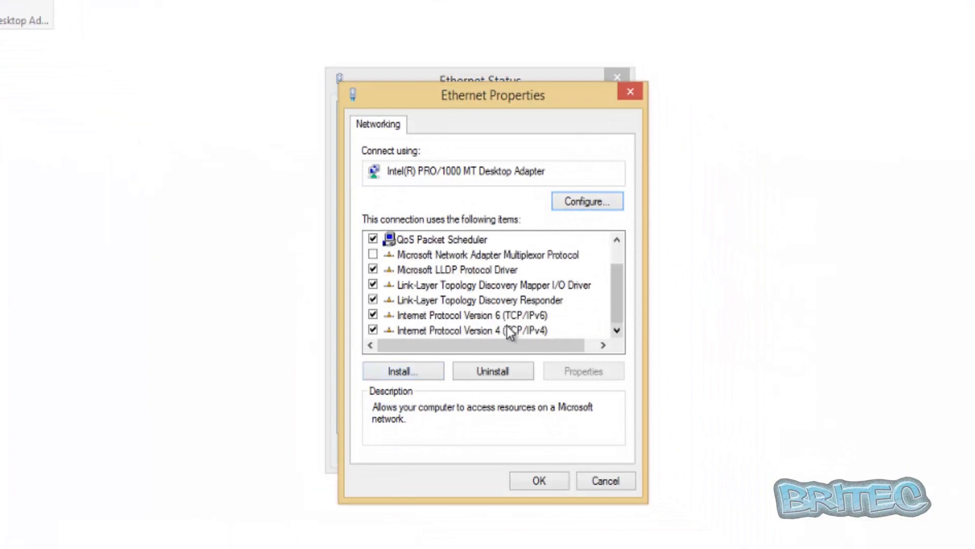
{"action": "double_click", "coordinate": [486, 328]}
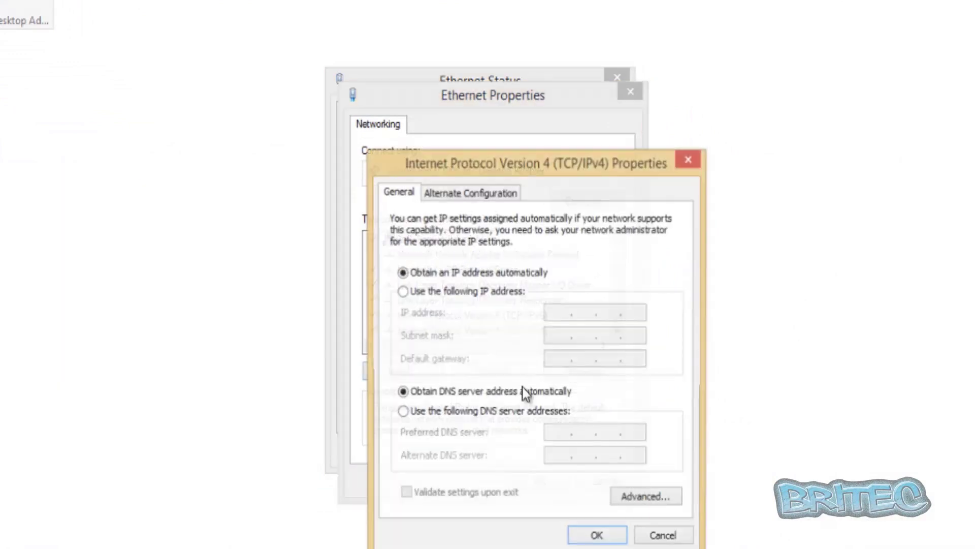
{"action": "left_click", "coordinate": [597, 536]}
{"action": "left_click", "coordinate": [540, 481]}
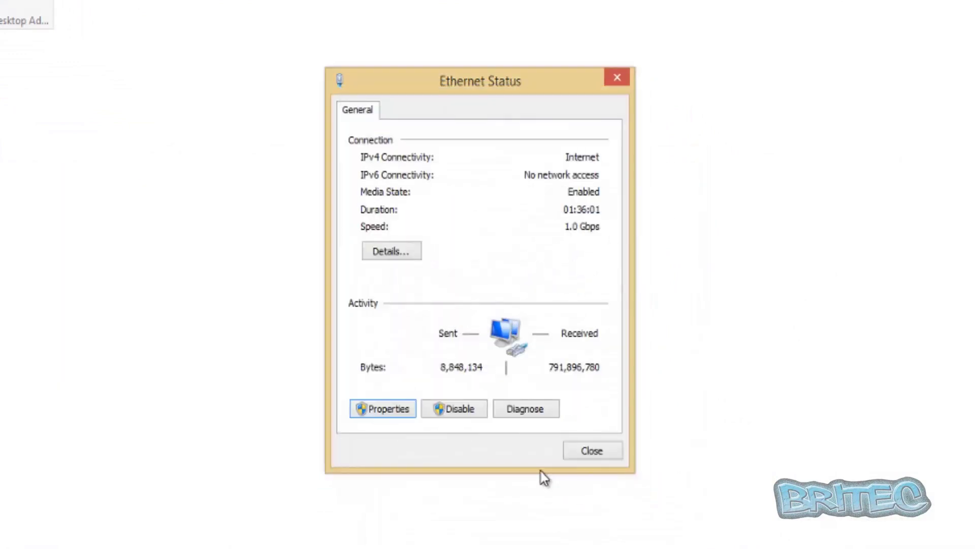
{"action": "left_click", "coordinate": [585, 458]}
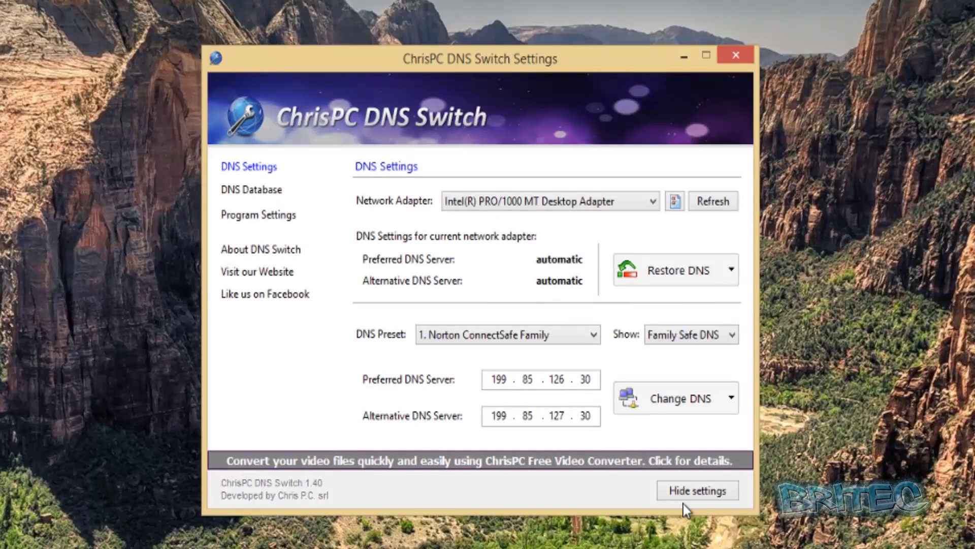
Hide the settings panel and close ChrisPC DNS Switch.
{"action": "left_click", "coordinate": [737, 55]}
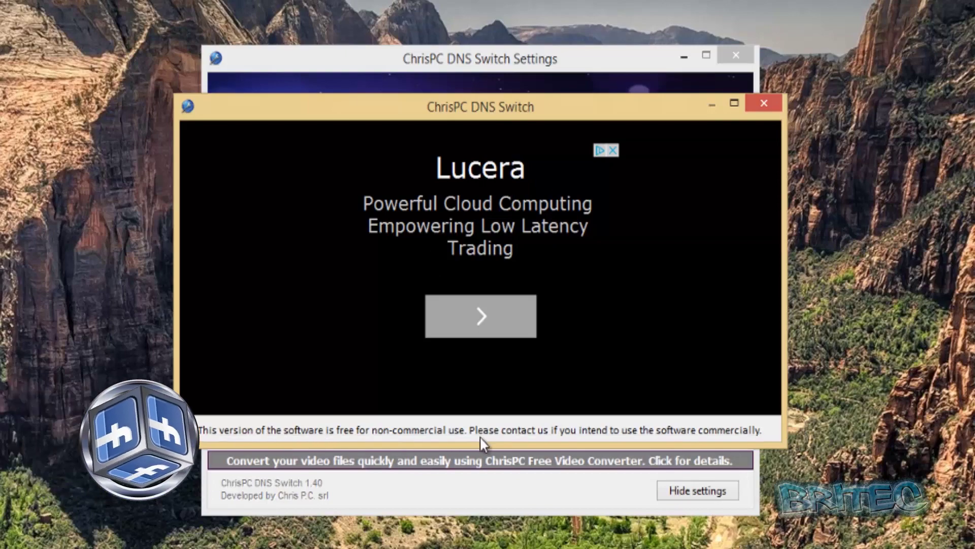
{"action": "left_click", "coordinate": [763, 102]}
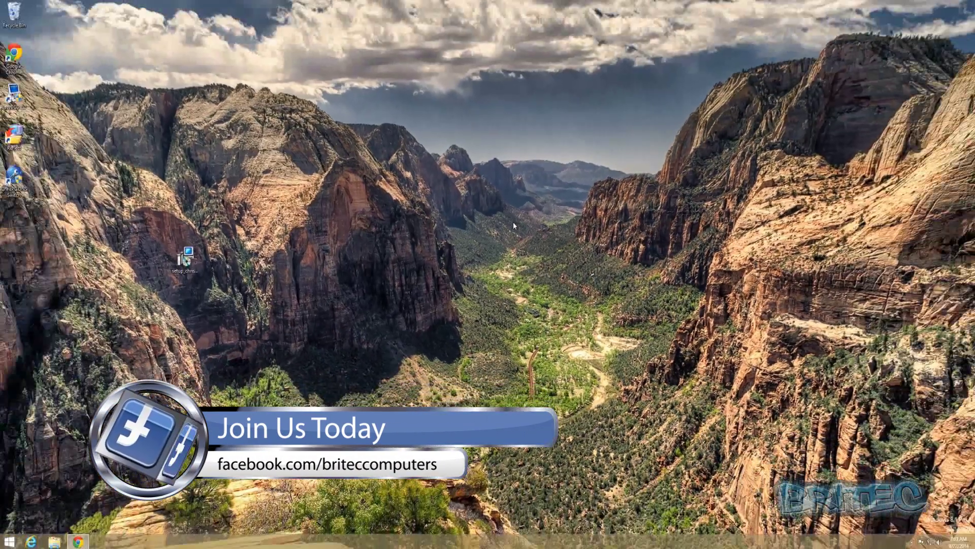